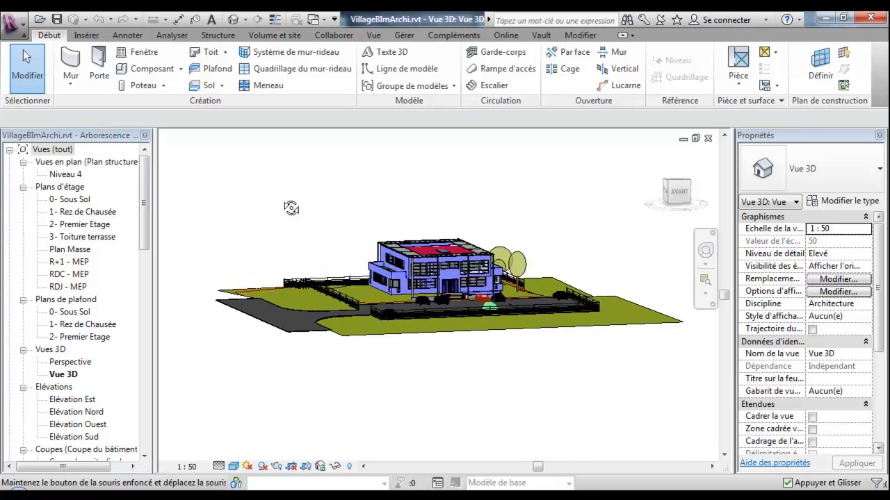
# Examine the building layout in the "1- Rez de Chausée" floor plan of the architectural model, and close the view
pyautogui.doubleClick(84, 212)
pyautogui.scroll(6, 410, 341)
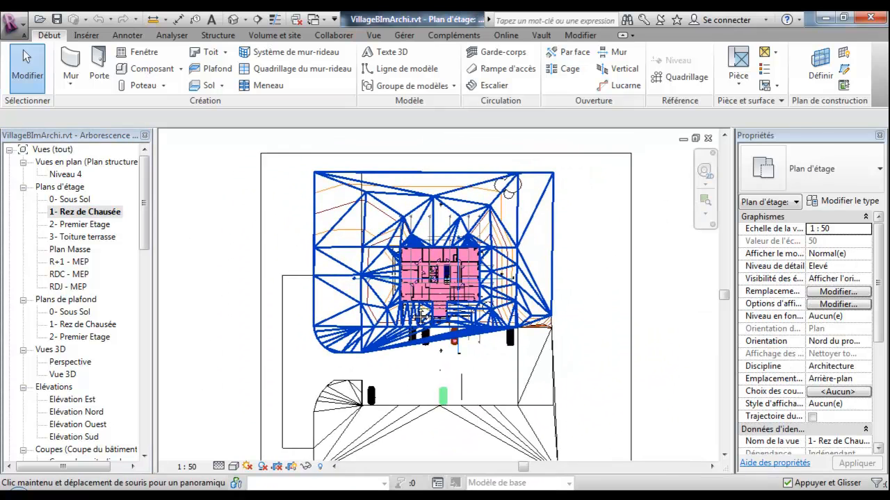
pyautogui.moveTo(410, 341); pyautogui.dragTo(591, 343, button='middle')
pyautogui.scroll(1, 499, 306)
pyautogui.moveTo(468, 322); pyautogui.dragTo(464, 363, button='middle')
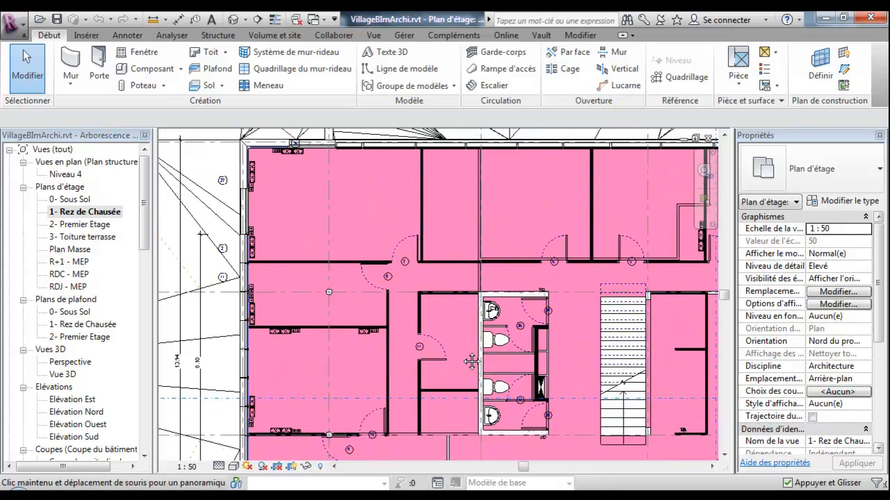
pyautogui.scroll(-4, 462, 350)
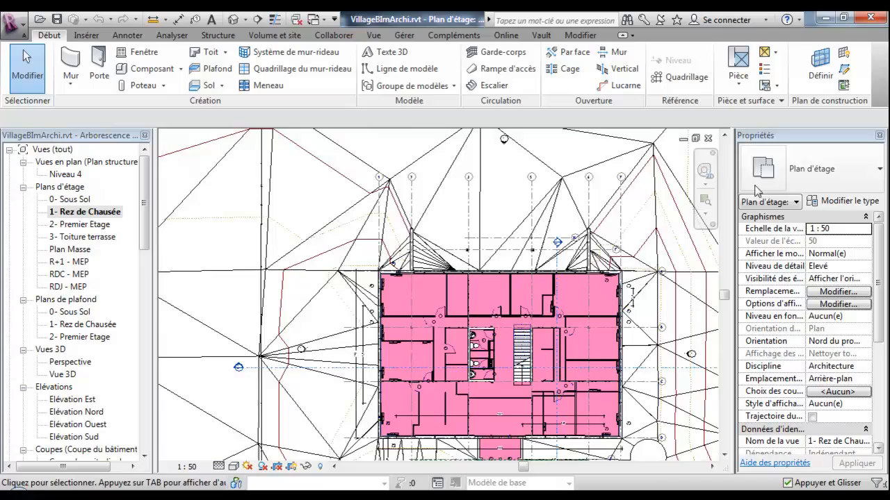
pyautogui.click(708, 139)
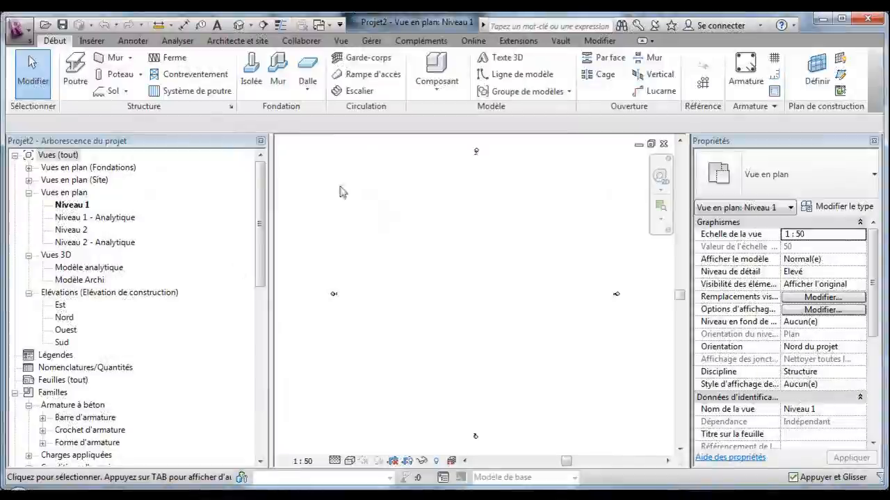
# Link VillageBImArchi.rvt into the structural project with automatic centre-to-centre positioning, and open the Modèle Archi 3D view
pyautogui.click(93, 41)
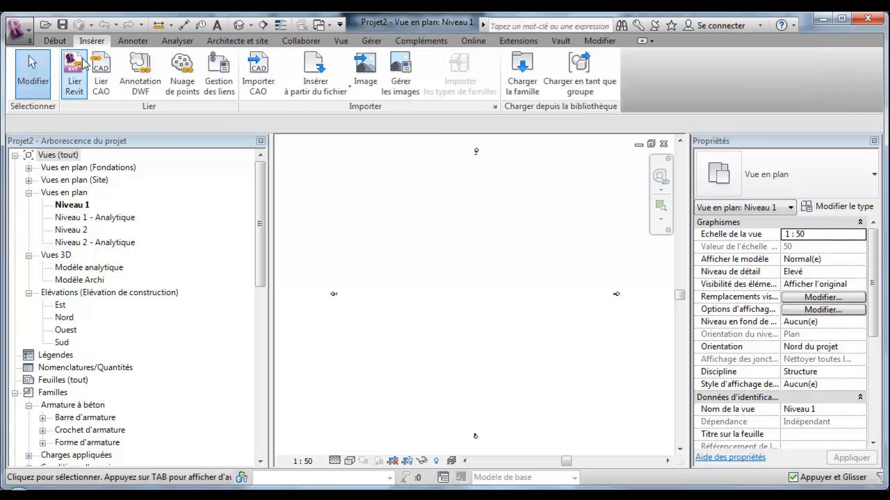
pyautogui.click(75, 75)
pyautogui.click(358, 164)
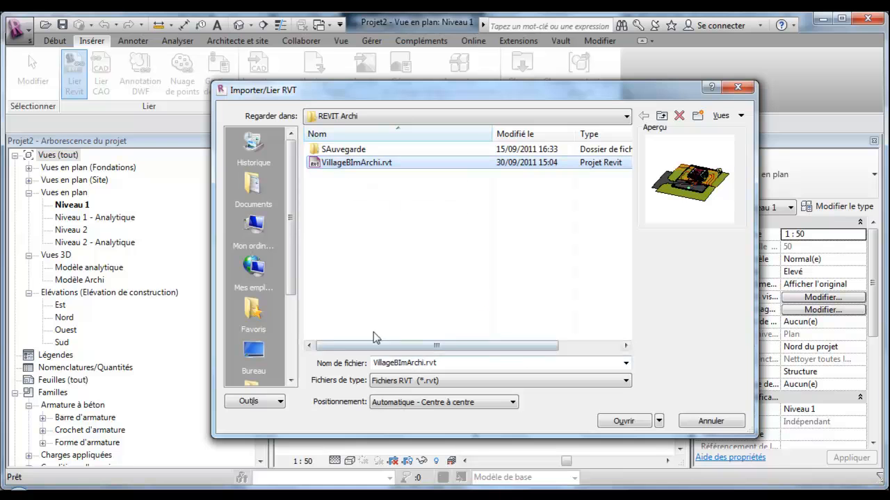
pyautogui.click(624, 421)
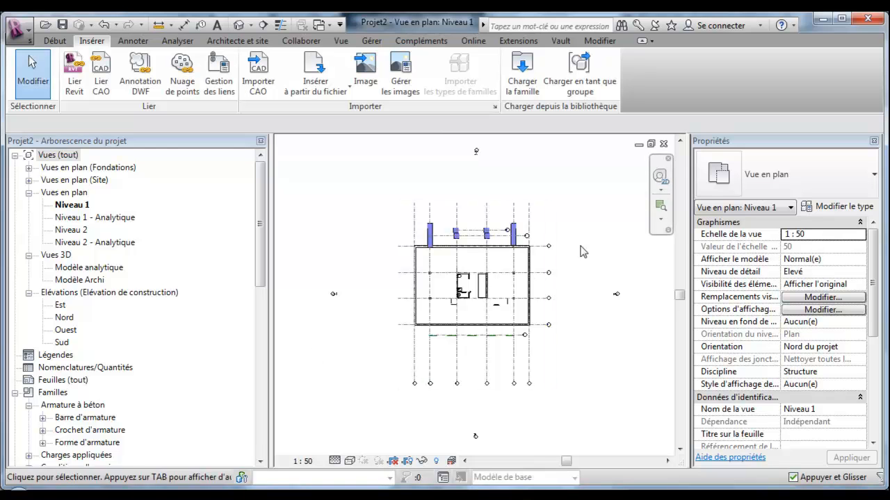
pyautogui.doubleClick(78, 281)
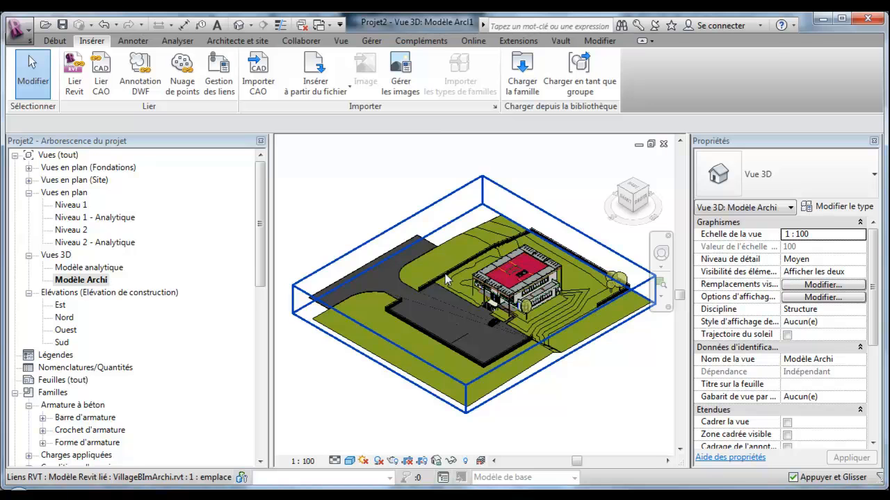
# Check the Revit link settings in the visibility/graphics overrides of the Modèle Archi view
pyautogui.press('v')
pyautogui.press('g')
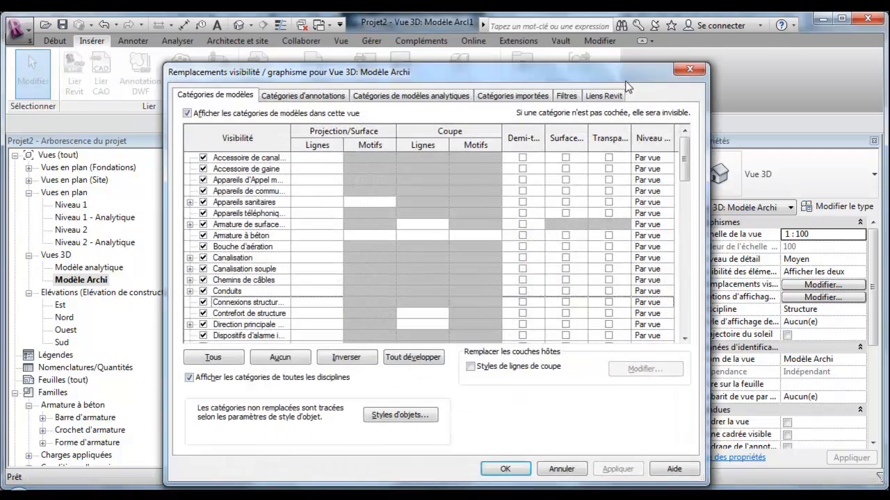
pyautogui.click(605, 96)
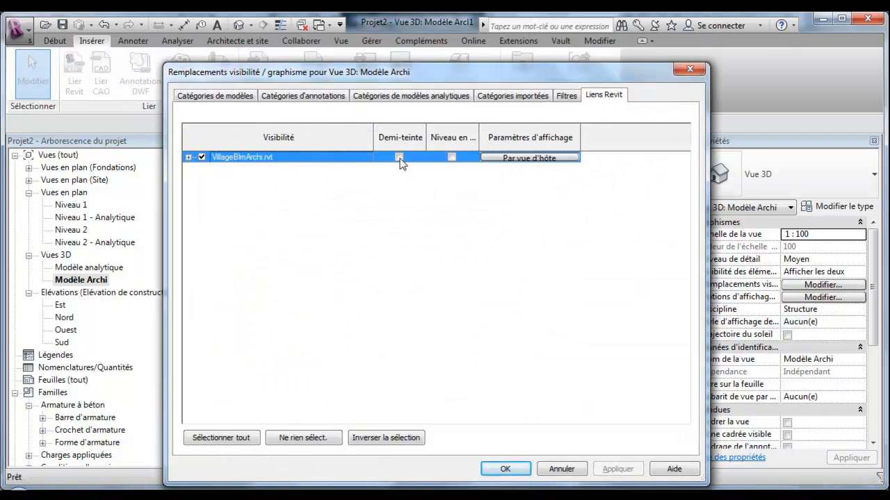
pyautogui.press('Return')
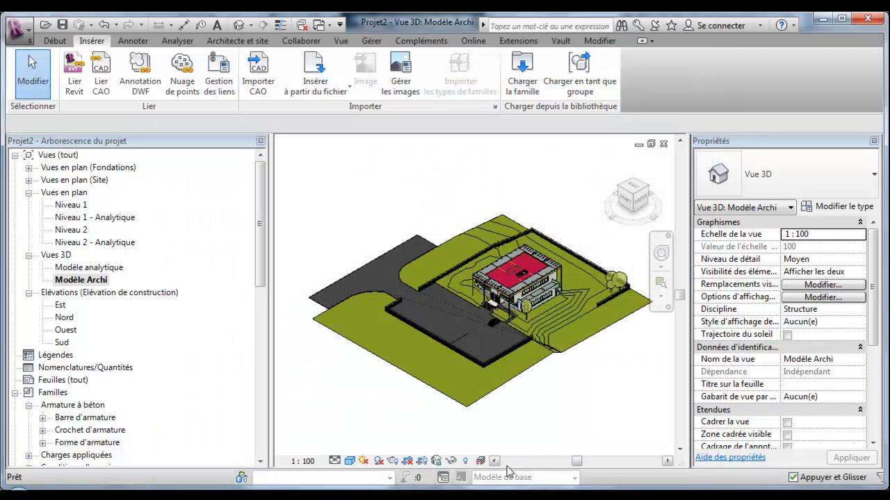
# Start Copy/Monitor on the linked architectural model
pyautogui.click(301, 41)
pyautogui.click(587, 82)
pyautogui.click(588, 199)
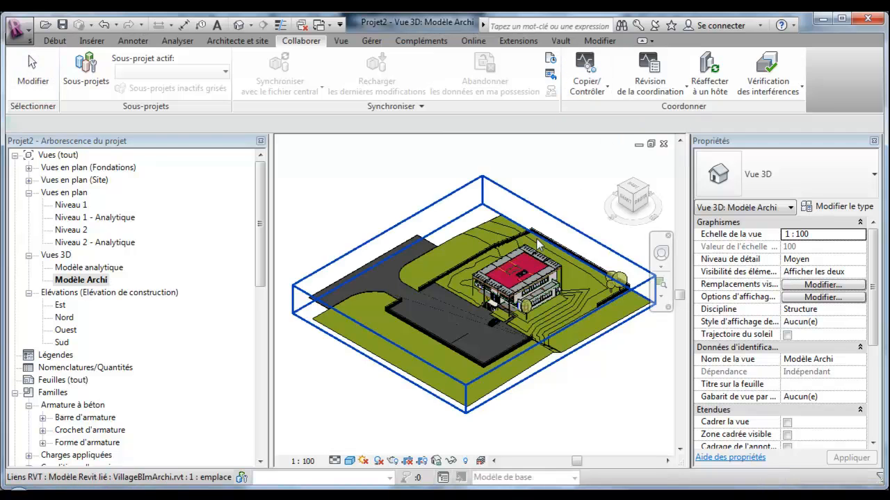
pyautogui.click(533, 266)
# In the Copy/Monitor options, offset copied levels by -5 cm and add the prefix S_ to copied level and grid names
pyautogui.click(70, 69)
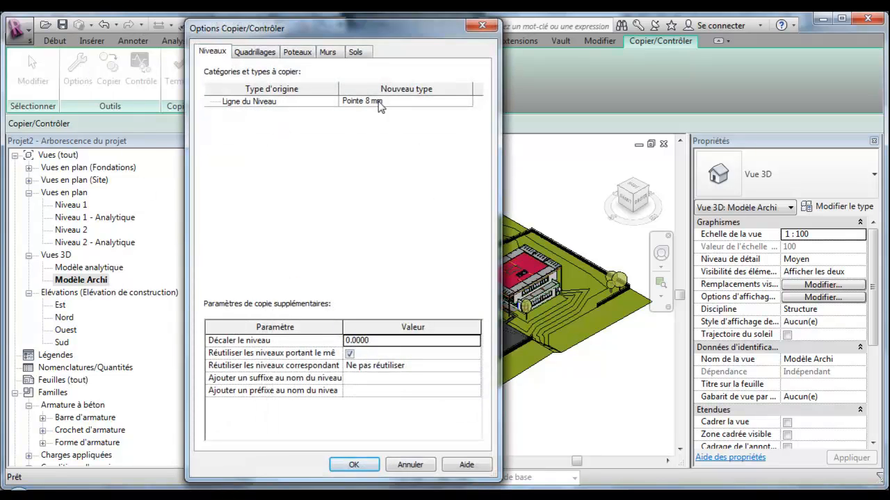
pyautogui.moveTo(360, 341); pyautogui.dragTo(312, 339)
pyautogui.write('-5')
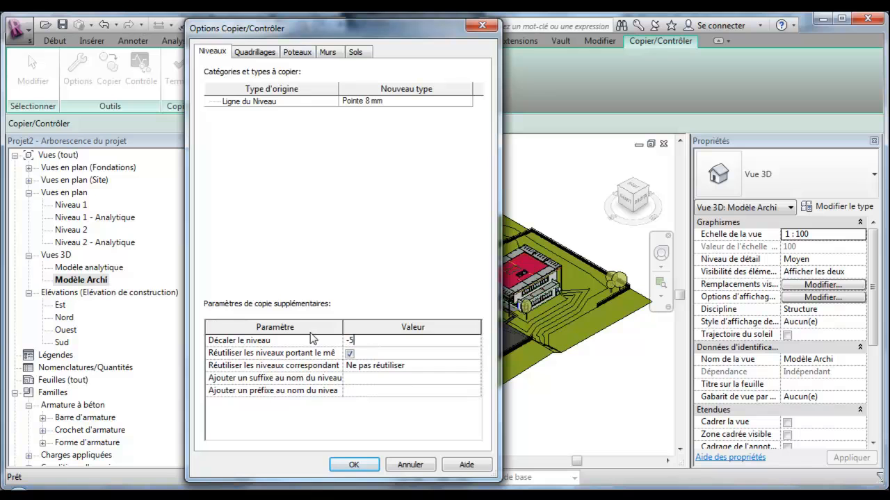
pyautogui.write('cm')
pyautogui.click(359, 379)
pyautogui.click(361, 391)
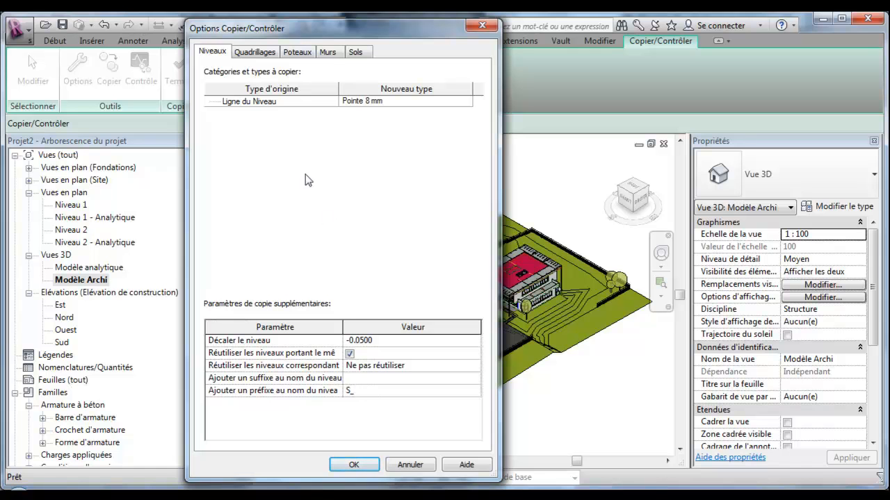
pyautogui.click(242, 54)
pyautogui.click(355, 379)
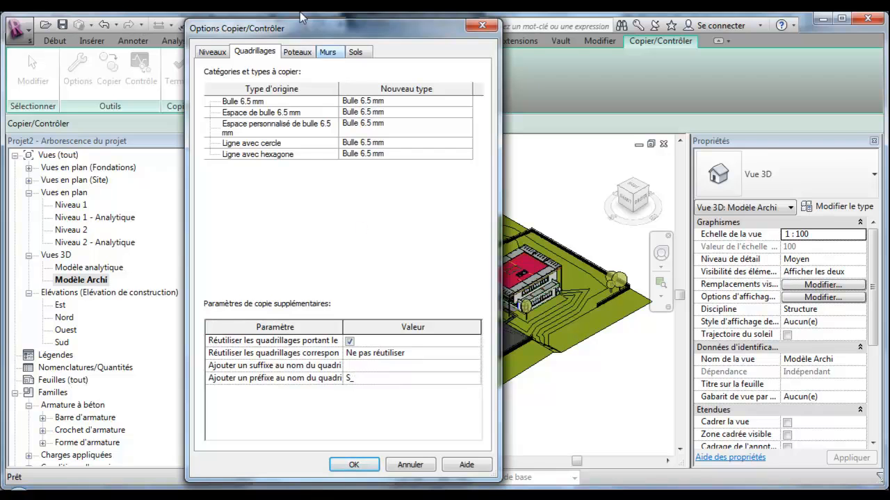
# Set the new type of the Poteau béton - Carré column types to "Copier le type original"
pyautogui.click(301, 54)
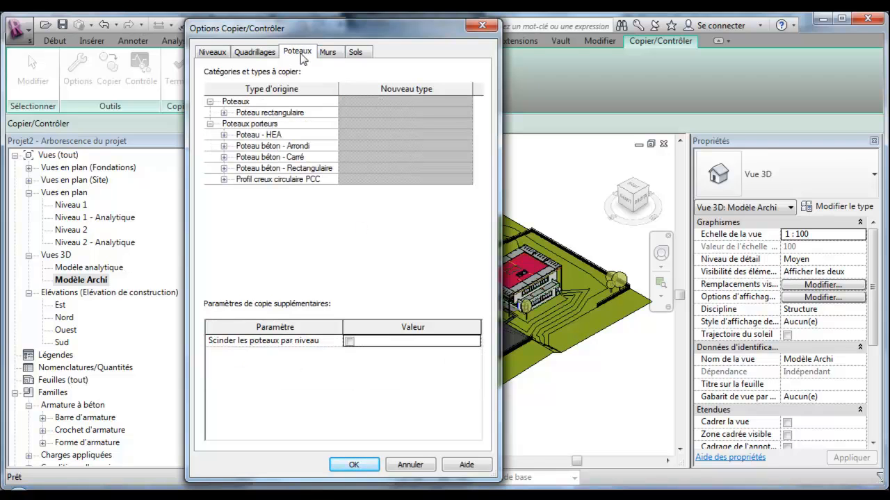
pyautogui.click(224, 157)
pyautogui.click(433, 173)
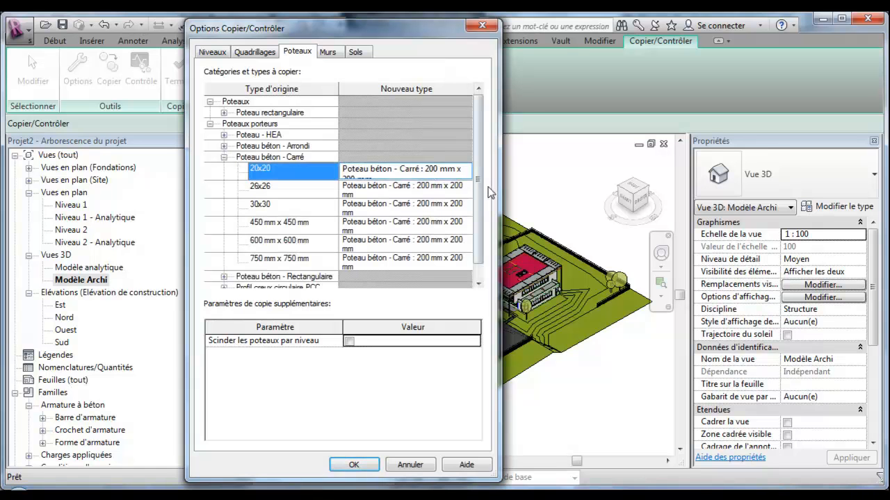
pyautogui.scroll(-1, 478, 188)
pyautogui.click(469, 248)
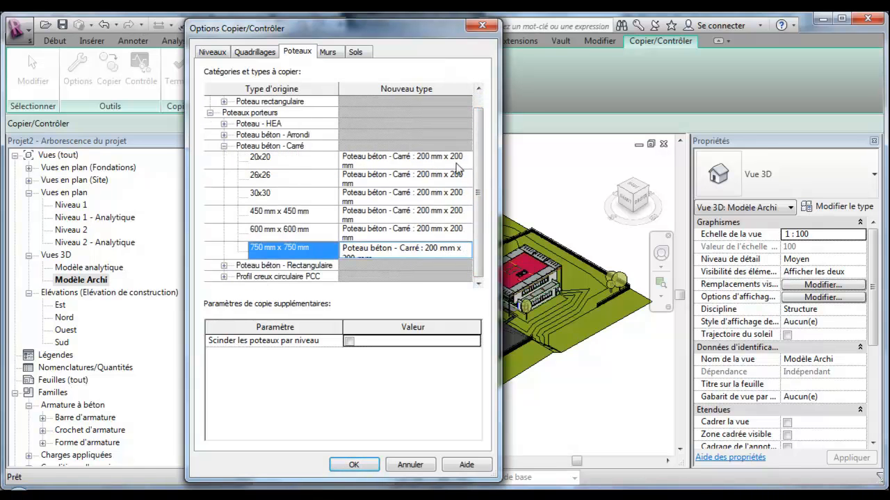
pyautogui.click(297, 160)
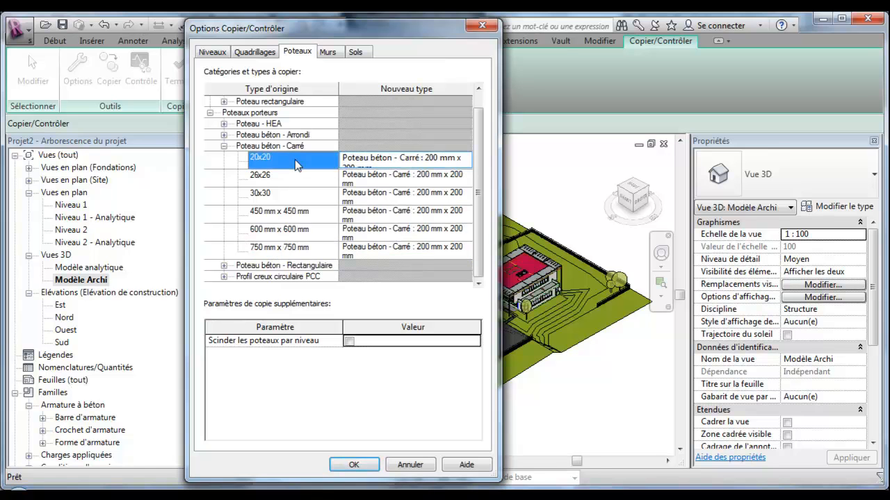
pyautogui.keyDown('shift'); pyautogui.click(303, 253); pyautogui.keyUp('shift')
pyautogui.click(466, 156)
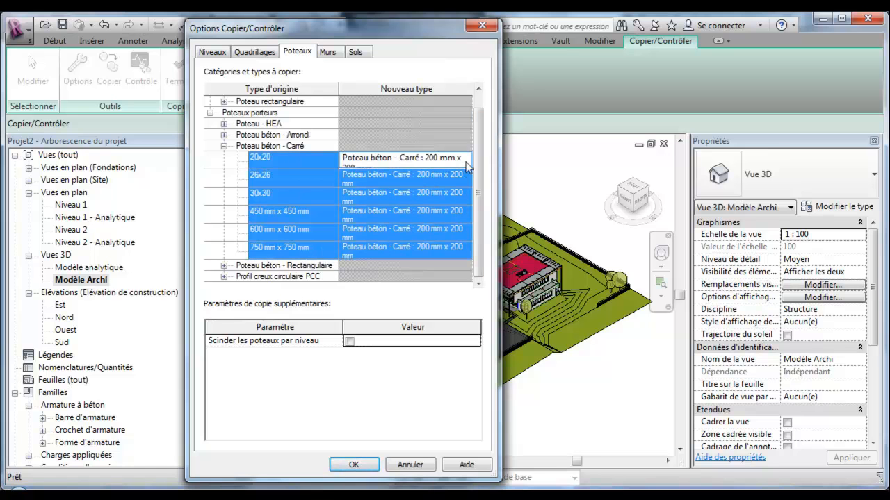
pyautogui.click(466, 162)
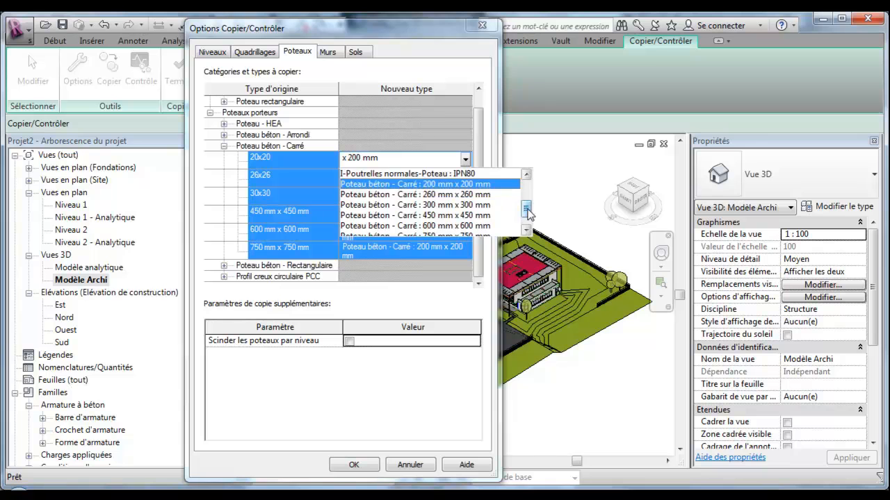
pyautogui.scroll(5, 522, 205)
pyautogui.click(381, 173)
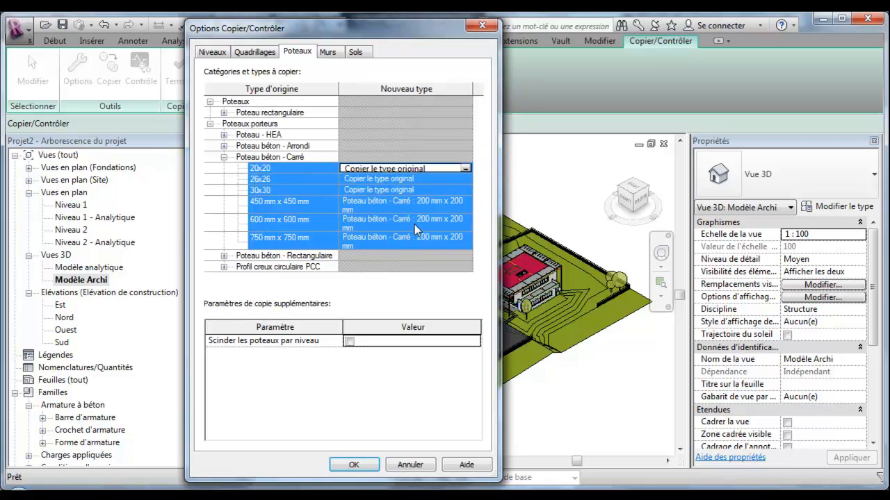
# Map the 150x8 circular hollow column type to "Profil creux circulaire PCC : Poteau Circule 150 x8"
pyautogui.click(224, 267)
pyautogui.click(441, 280)
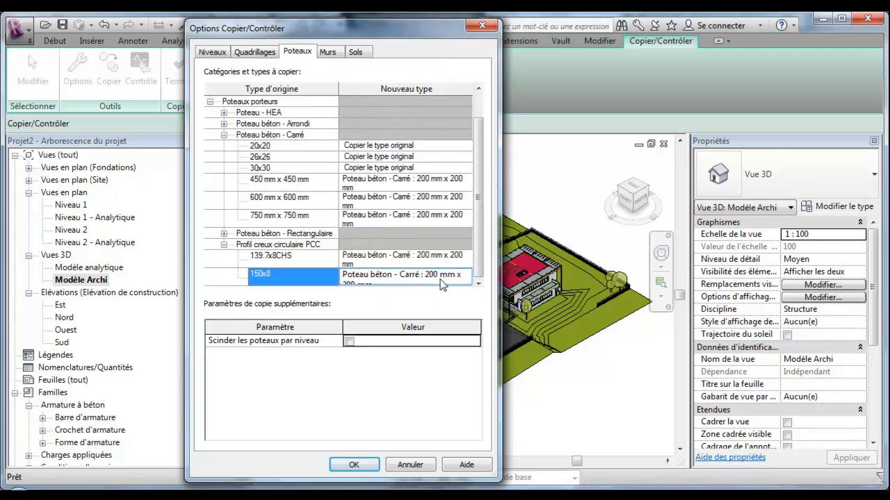
pyautogui.click(468, 281)
pyautogui.click(466, 277)
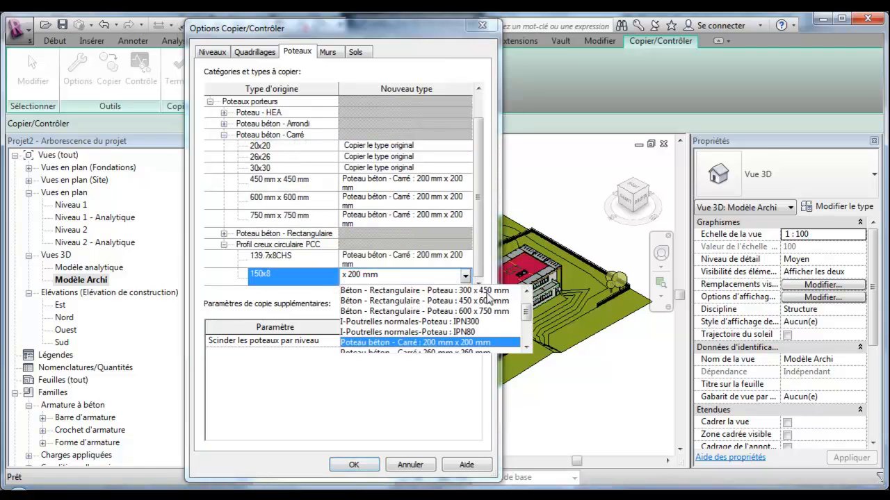
pyautogui.scroll(-3, 527, 323)
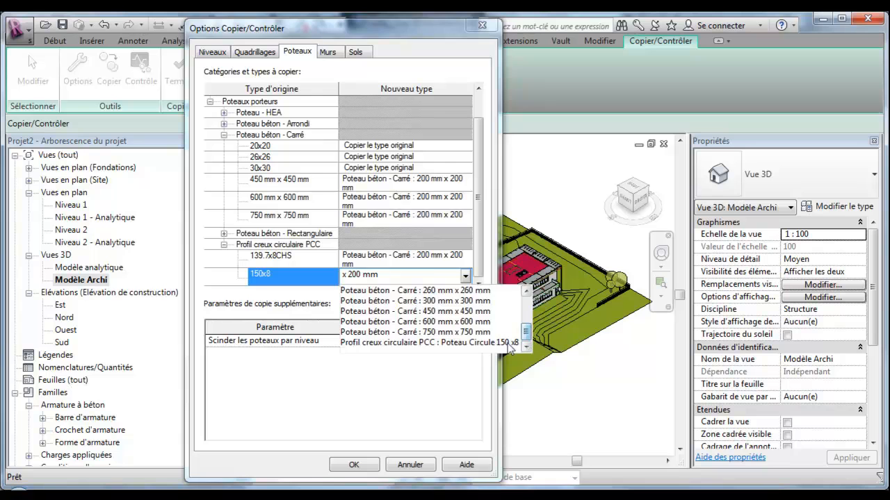
pyautogui.click(513, 343)
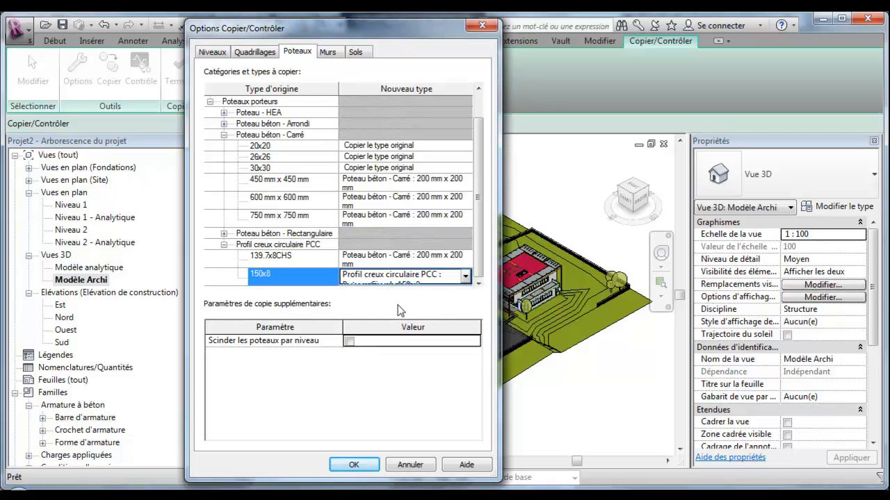
# Set the new type of all wall types to "Copier le type original"
pyautogui.click(328, 53)
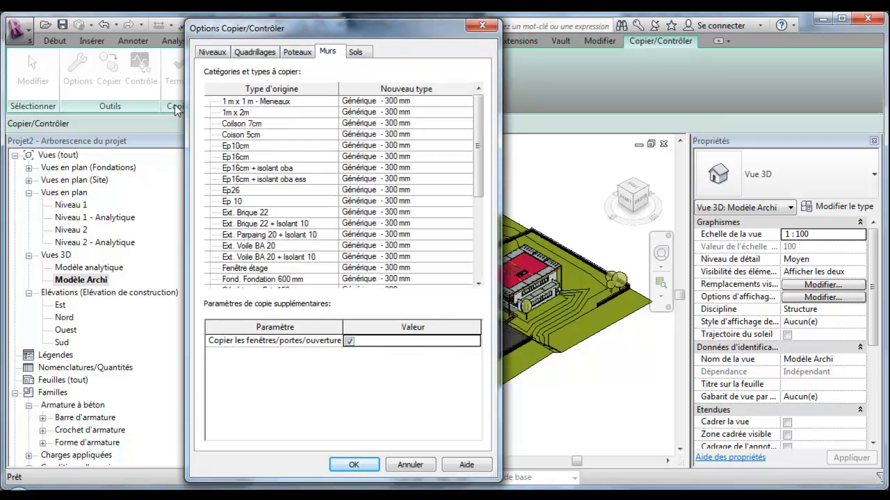
pyautogui.click(410, 103)
pyautogui.moveTo(477, 127); pyautogui.dragTo(483, 258)
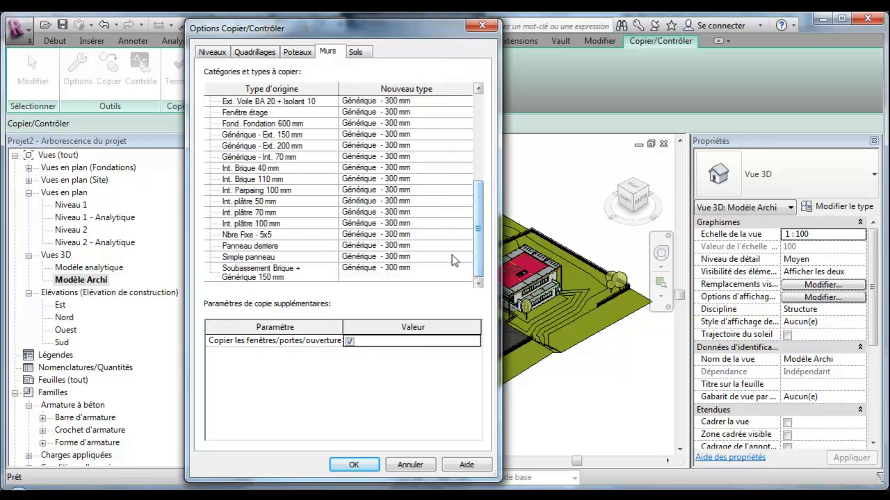
pyautogui.keyDown('shift'); pyautogui.click(415, 278); pyautogui.keyUp('shift')
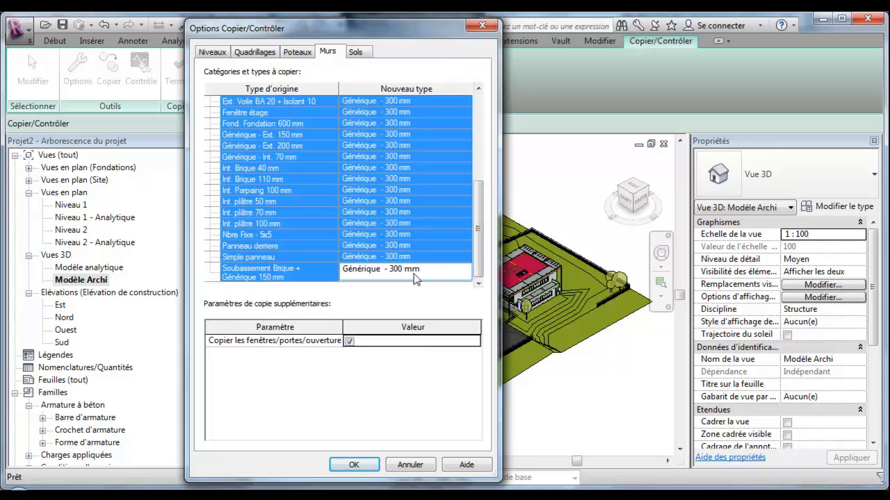
pyautogui.click(467, 101)
pyautogui.click(465, 102)
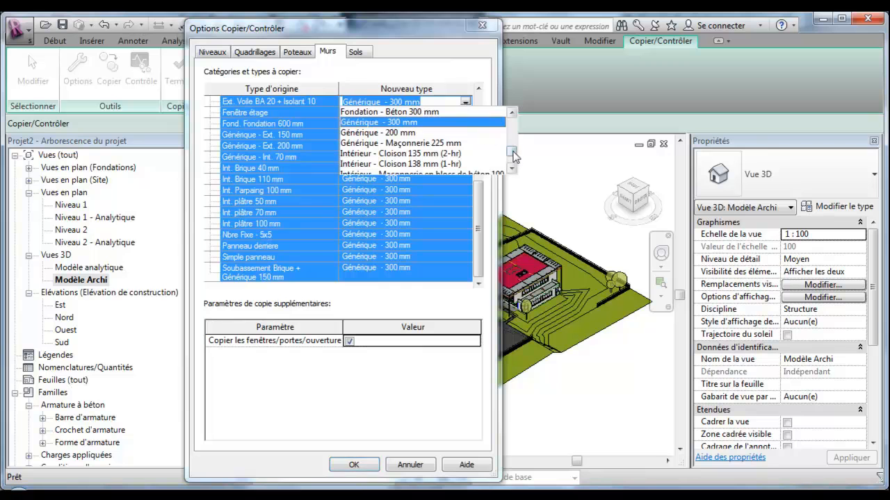
pyautogui.moveTo(513, 155); pyautogui.dragTo(513, 120)
pyautogui.click(409, 112)
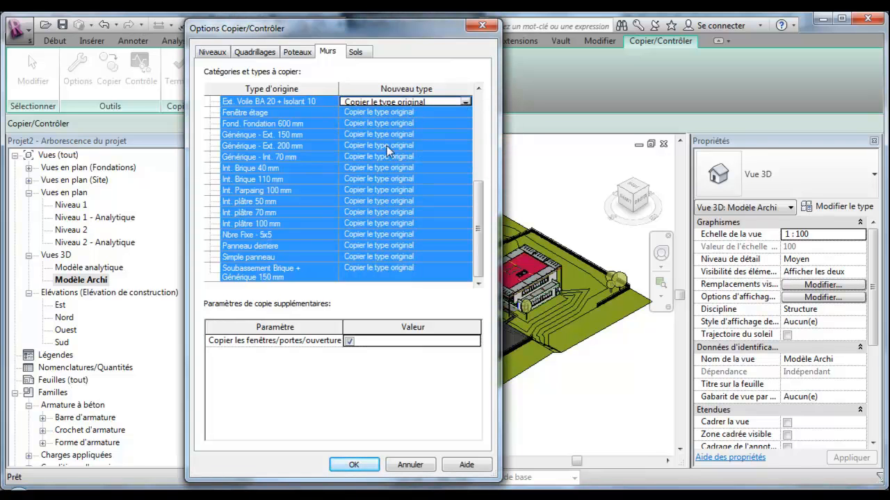
# Apply "Copier le type original" as the new type for the floor types, from Accés to Toiture terrasse
pyautogui.click(356, 52)
pyautogui.click(376, 102)
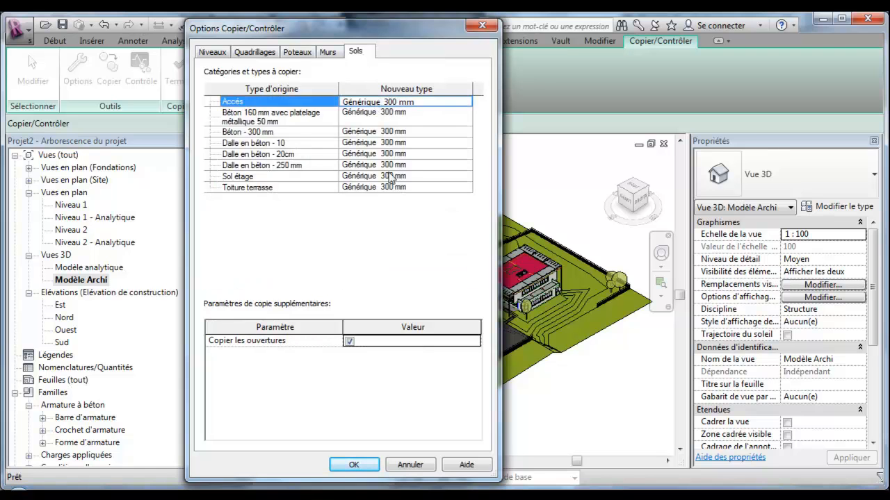
pyautogui.keyDown('shift'); pyautogui.click(393, 187); pyautogui.keyUp('shift')
pyautogui.click(462, 102)
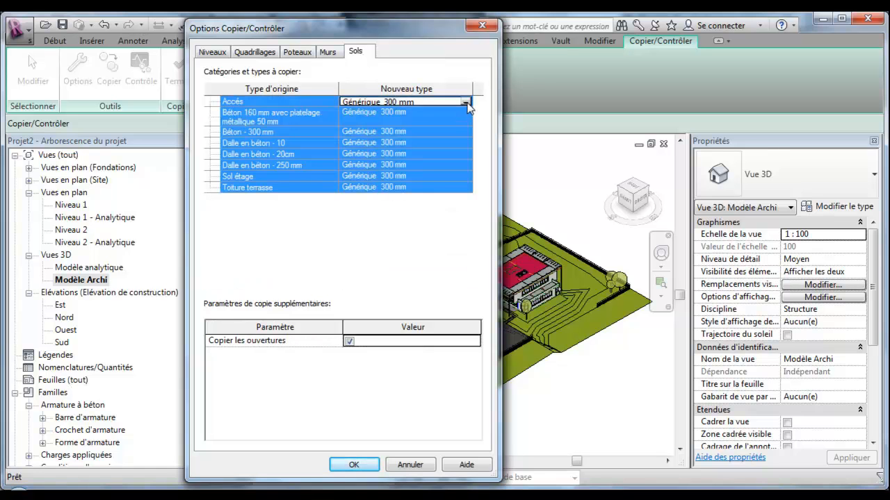
pyautogui.click(466, 103)
pyautogui.moveTo(525, 151); pyautogui.dragTo(524, 119)
pyautogui.click(410, 114)
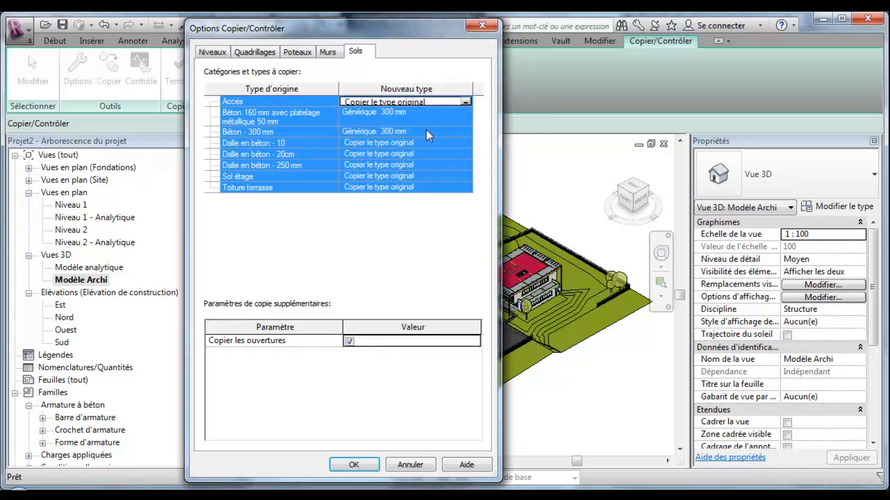
# Accept the Copy/Monitor options and copy the linked model's elements in the Niveau 1 plan, filtered to Quadrillages only
pyautogui.click(355, 464)
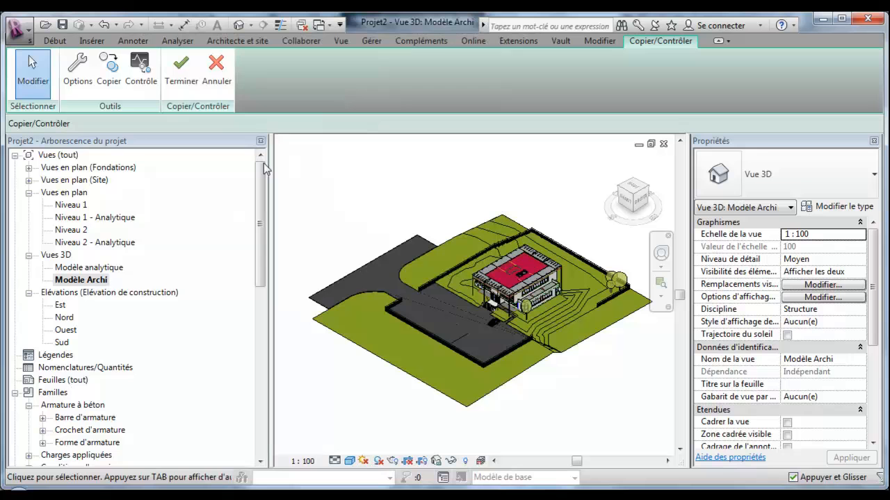
pyautogui.click(111, 73)
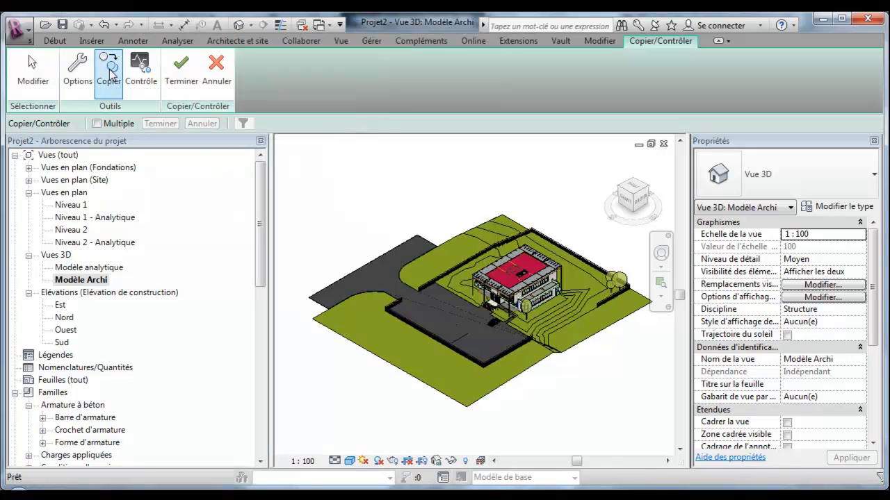
pyautogui.doubleClick(71, 205)
pyautogui.click(109, 72)
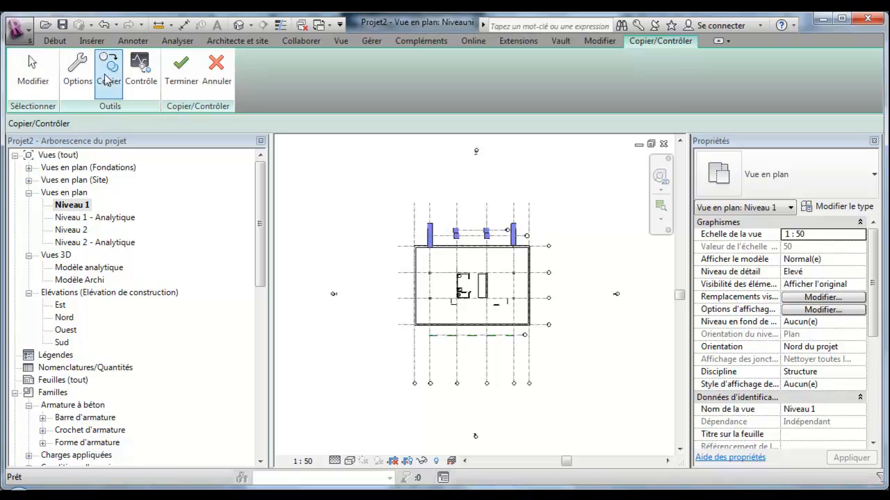
pyautogui.moveTo(584, 403); pyautogui.dragTo(387, 195)
pyautogui.click(243, 123)
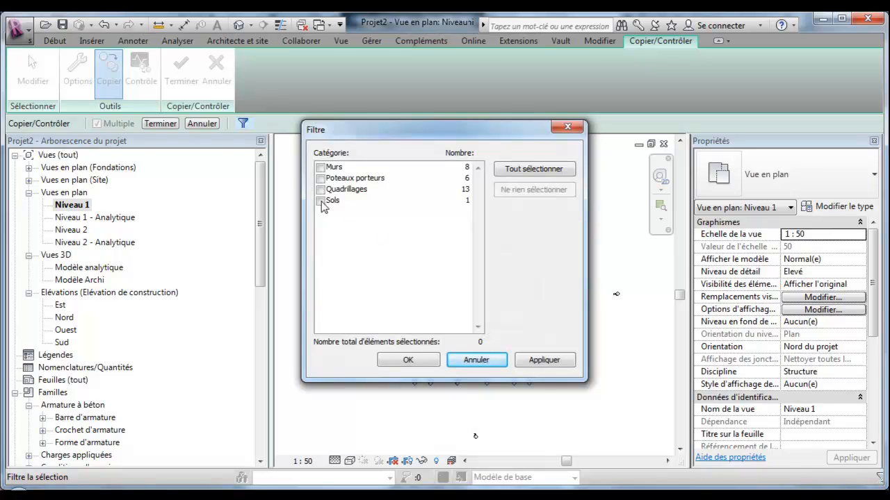
pyautogui.click(321, 178)
pyautogui.click(321, 189)
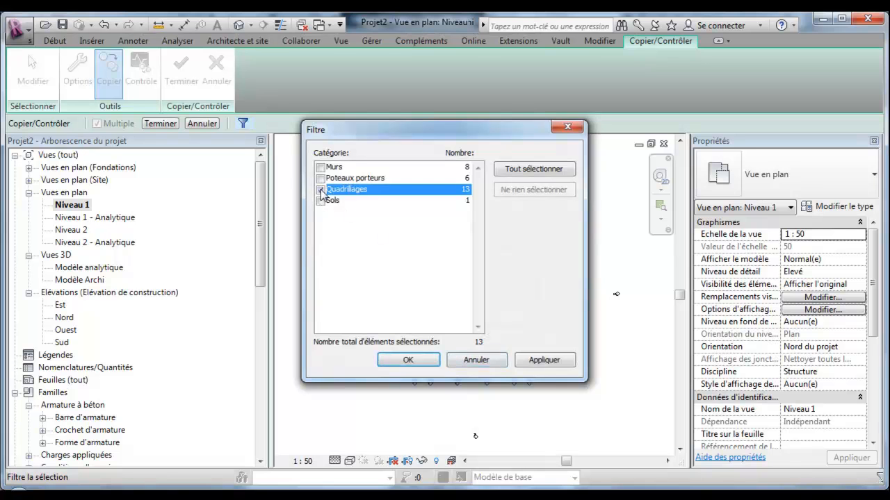
pyautogui.click(410, 360)
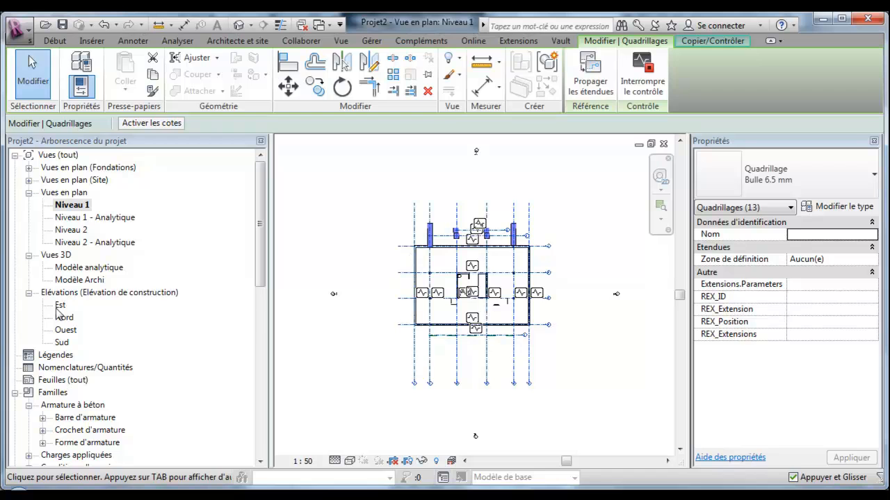
# Copy and monitor all levels of the linked model together in the Est elevation, using multiple selection
pyautogui.doubleClick(59, 306)
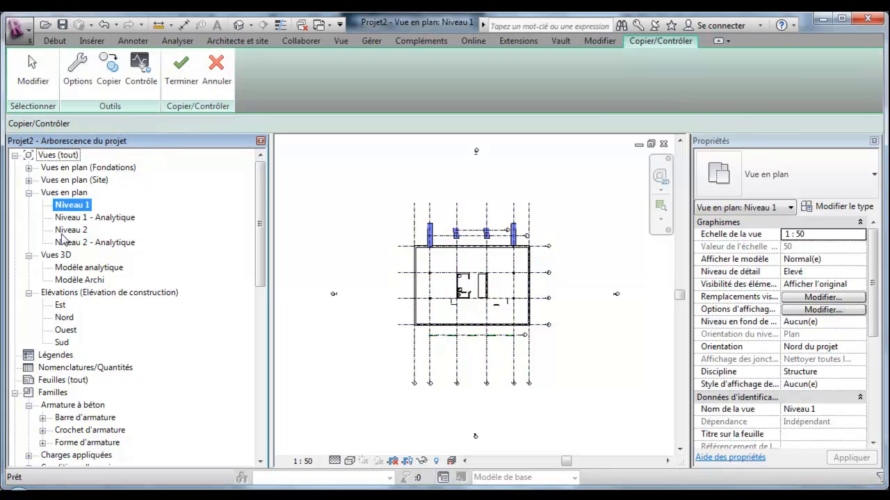
pyautogui.doubleClick(60, 306)
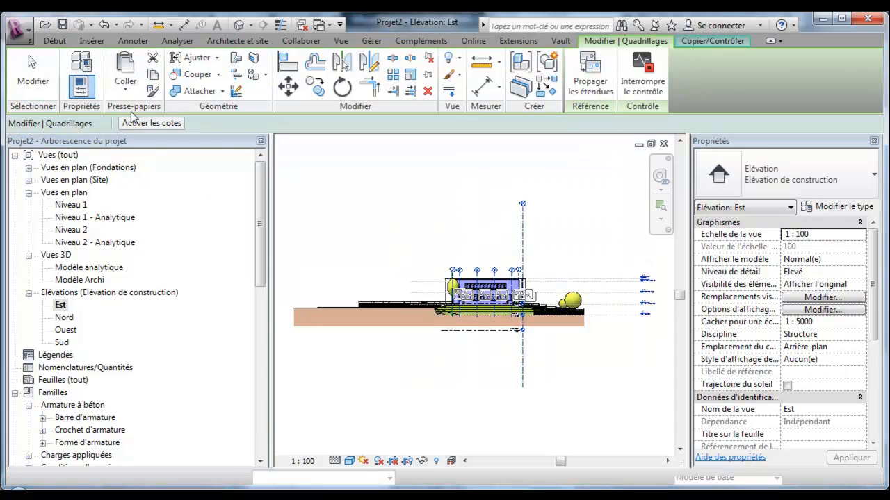
pyautogui.click(692, 41)
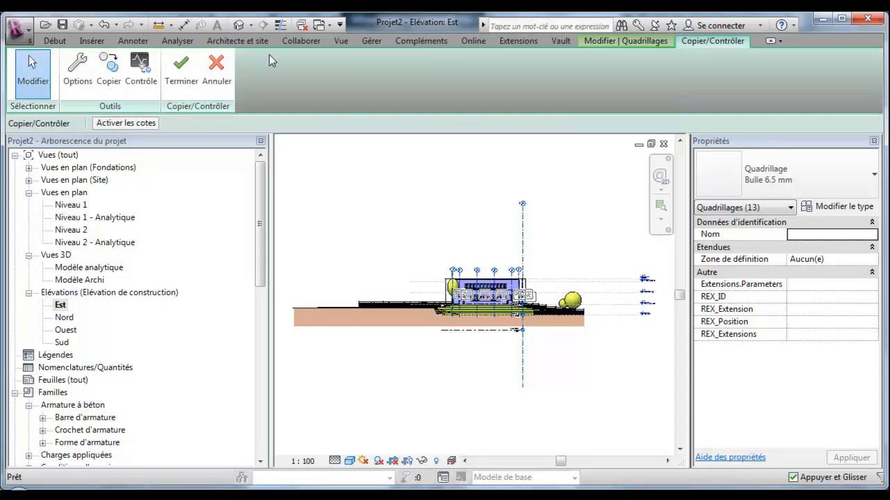
pyautogui.click(113, 82)
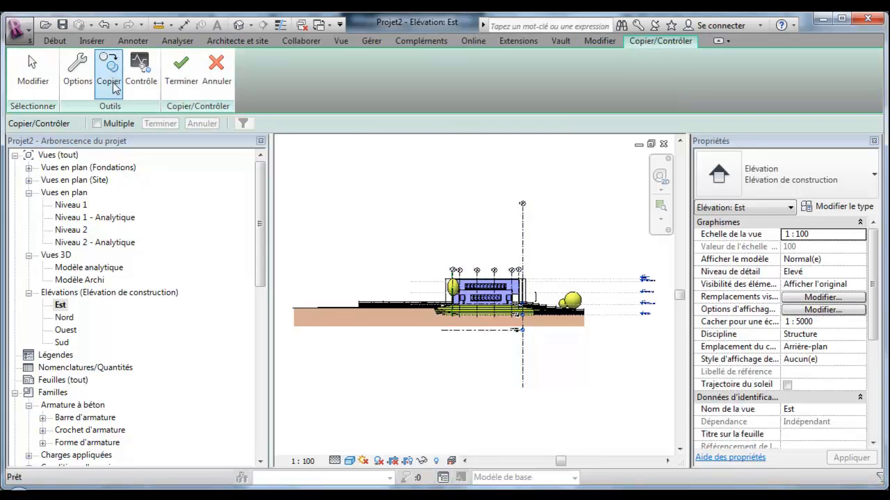
pyautogui.click(96, 123)
pyautogui.moveTo(659, 364); pyautogui.dragTo(605, 216)
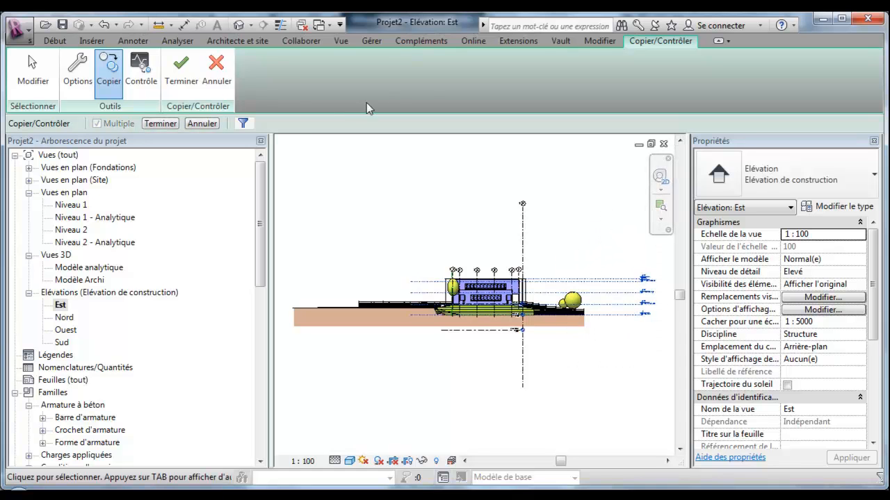
pyautogui.click(159, 123)
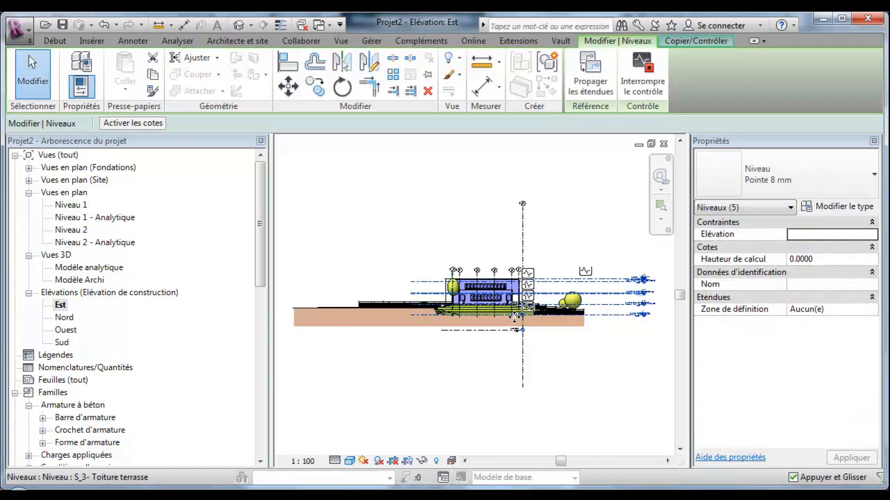
# Examine the names and heights of the copied levels against the linked model's levels in the Est elevation
pyautogui.scroll(5, 451, 294)
pyautogui.scroll(5, 451, 294)
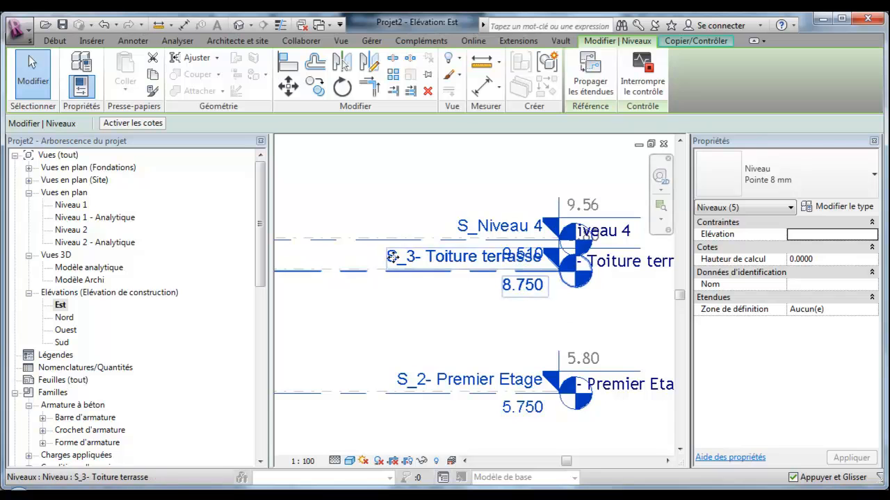
pyautogui.moveTo(488, 442); pyautogui.dragTo(420, 376, button='middle')
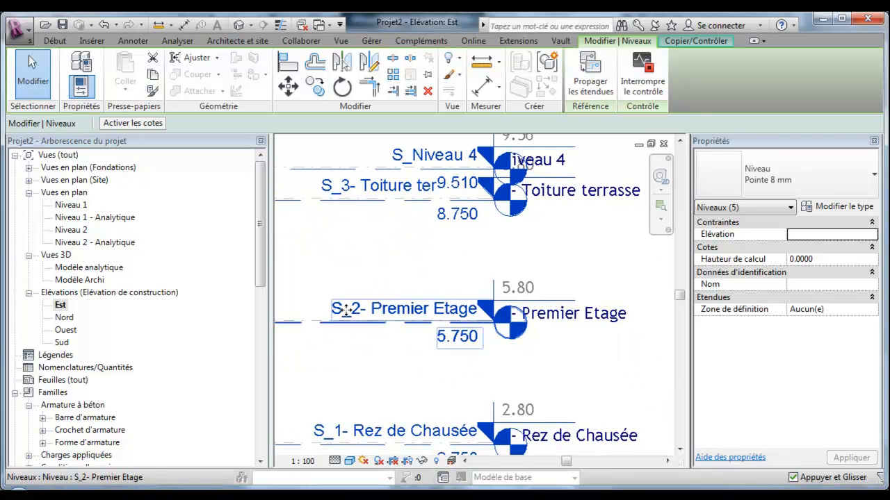
pyautogui.moveTo(452, 349); pyautogui.dragTo(484, 353, button='middle')
pyautogui.scroll(-5, 484, 353)
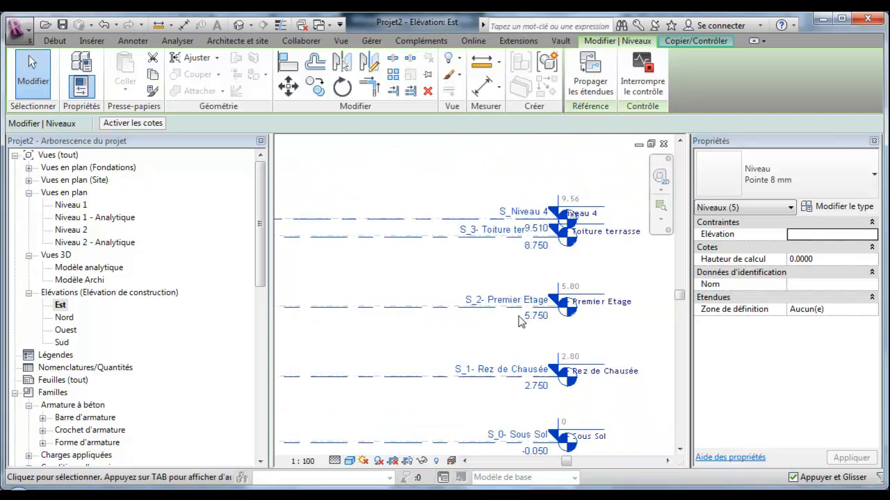
pyautogui.moveTo(441, 295); pyautogui.dragTo(552, 303, button='middle')
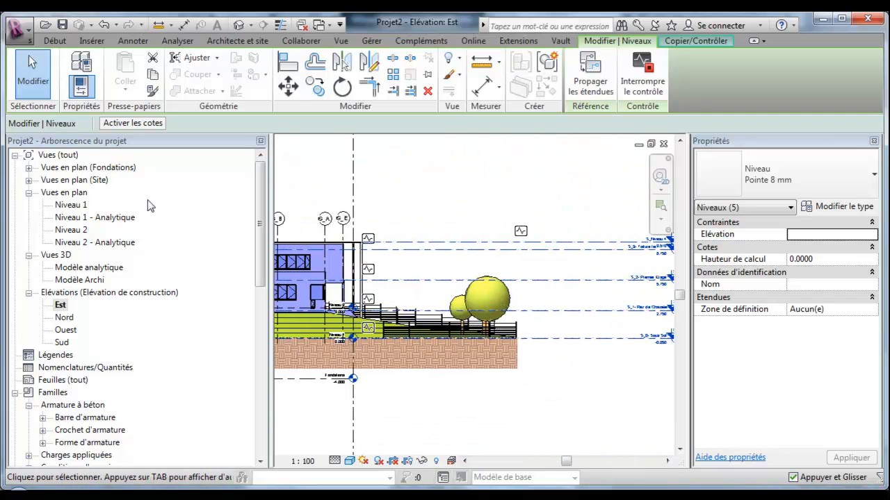
# Copy and monitor all copyable elements of the linked building in the Modèle Archi 3D view, and finish the Copy/Monitor session
pyautogui.doubleClick(78, 280)
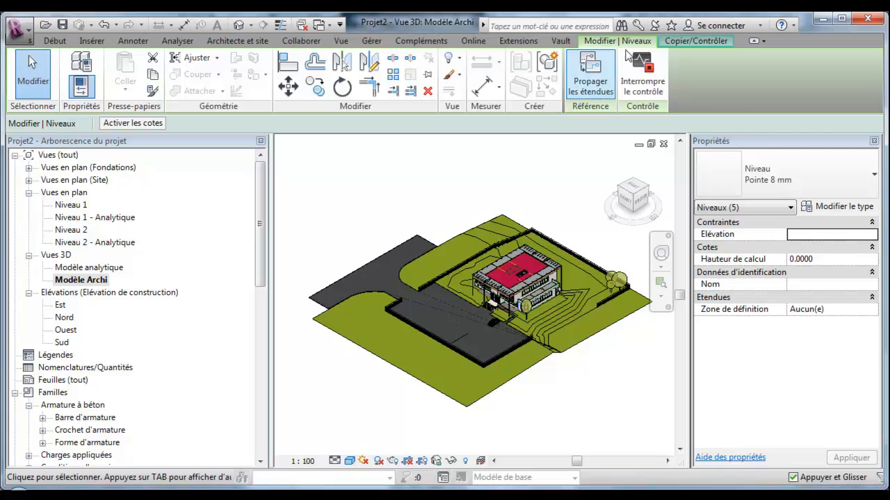
pyautogui.click(696, 40)
pyautogui.click(110, 85)
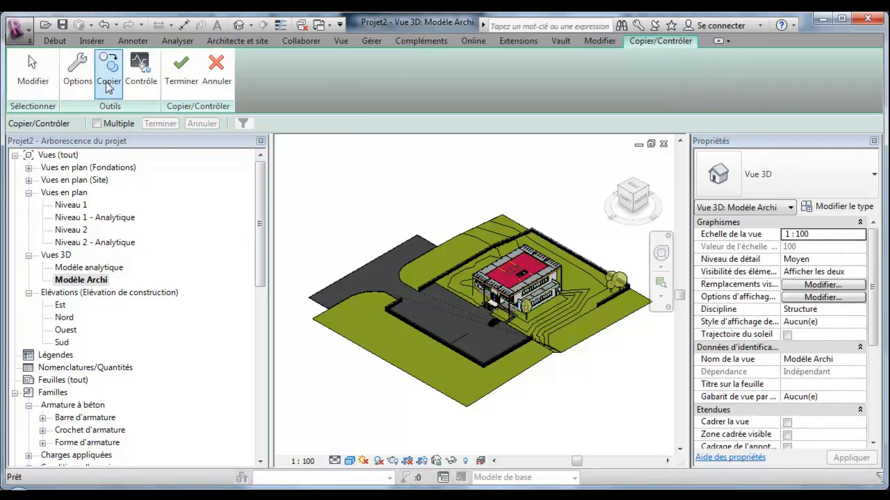
pyautogui.click(97, 124)
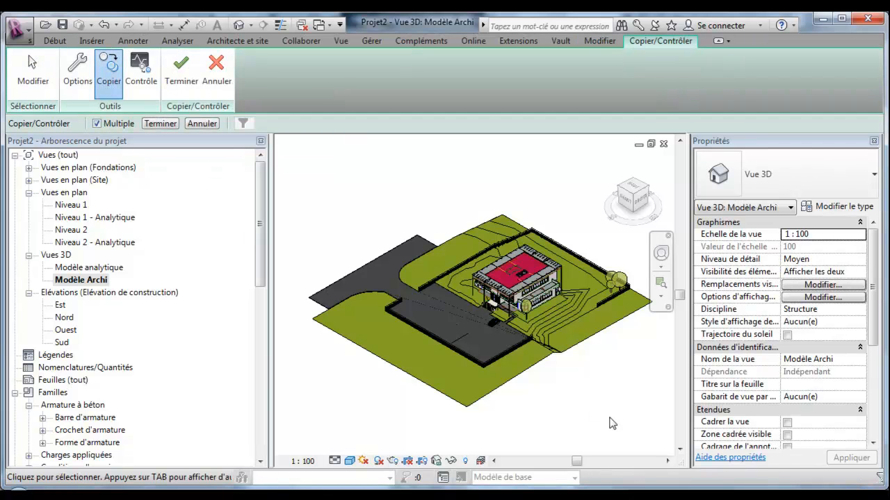
pyautogui.moveTo(652, 431); pyautogui.dragTo(282, 168)
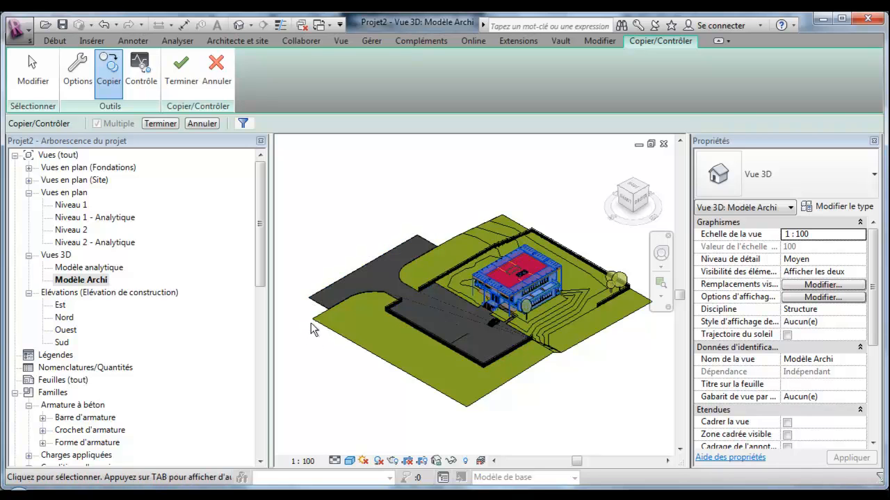
pyautogui.click(168, 126)
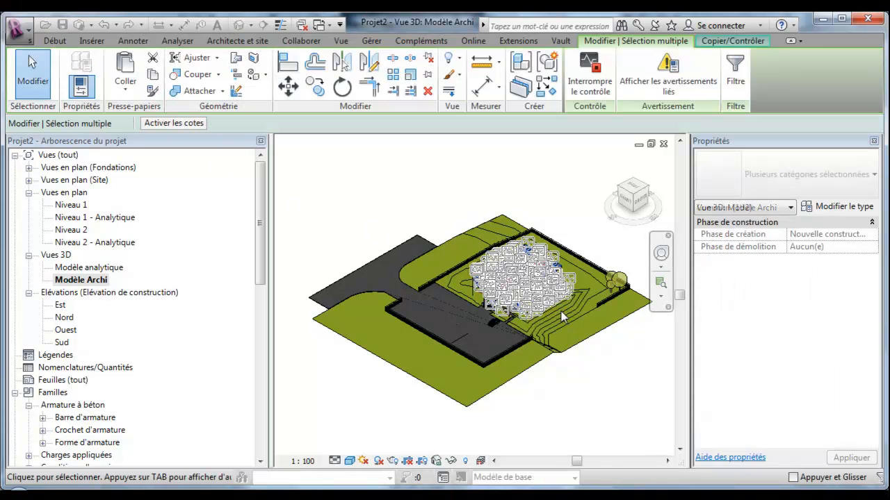
pyautogui.click(409, 205)
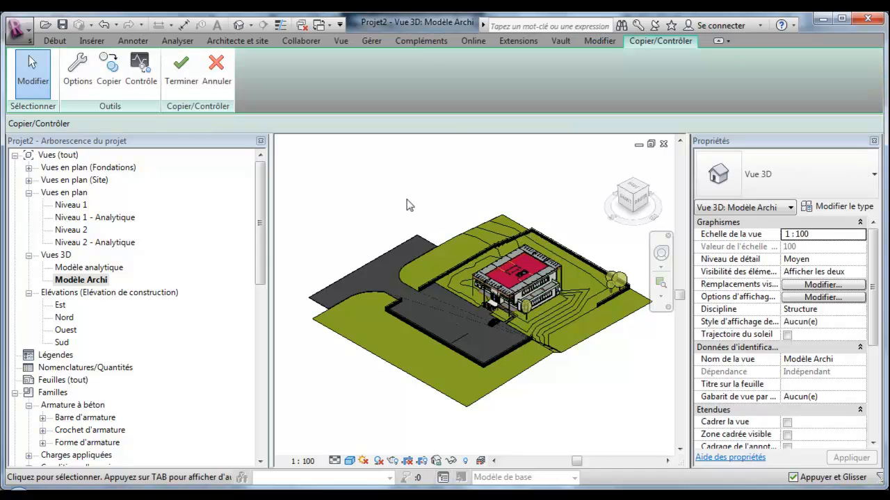
pyautogui.click(185, 69)
# Hide the VillageBImArchi.rvt link in the Modèle Archi 3D view, leaving only the copied structural elements displayed
pyautogui.press('v')
pyautogui.press('g')
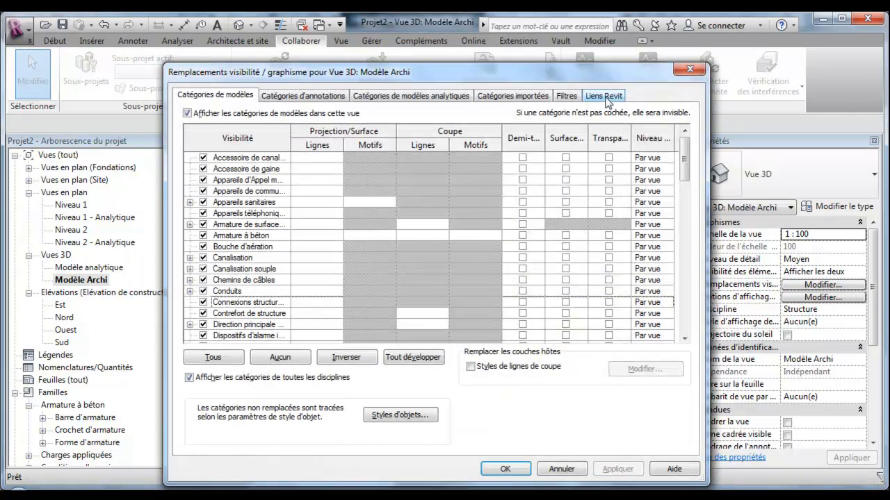
pyautogui.click(604, 96)
pyautogui.click(202, 157)
pyautogui.click(507, 469)
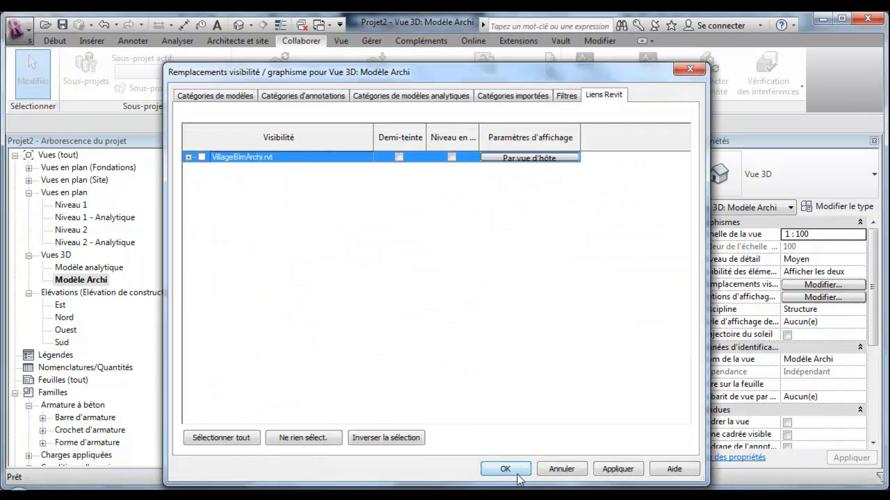
pyautogui.scroll(5, 532, 344)
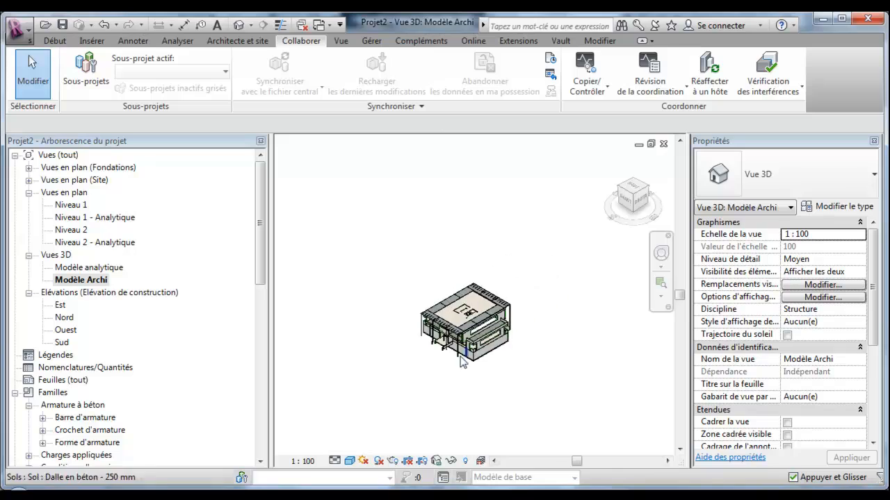
pyautogui.keyDown('shift'); pyautogui.moveTo(484, 356); pyautogui.dragTo(306, 339, button='middle'); pyautogui.keyUp('shift')
pyautogui.keyDown('shift'); pyautogui.moveTo(391, 381); pyautogui.dragTo(436, 378, button='middle'); pyautogui.keyUp('shift')
pyautogui.scroll(-3, 560, 376)
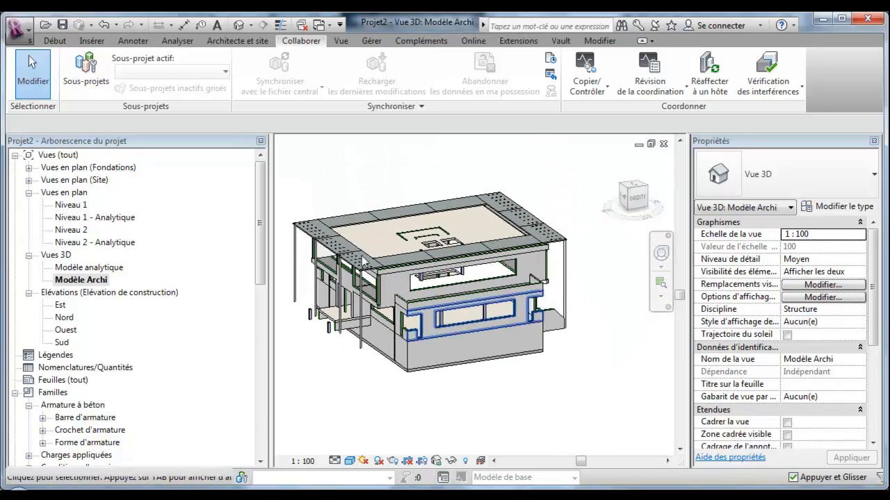
# Save the project as a new file in the REVIT Archi folder, basing its name on VillageBImArchi.rvt with "Archi" removed
pyautogui.click(27, 36)
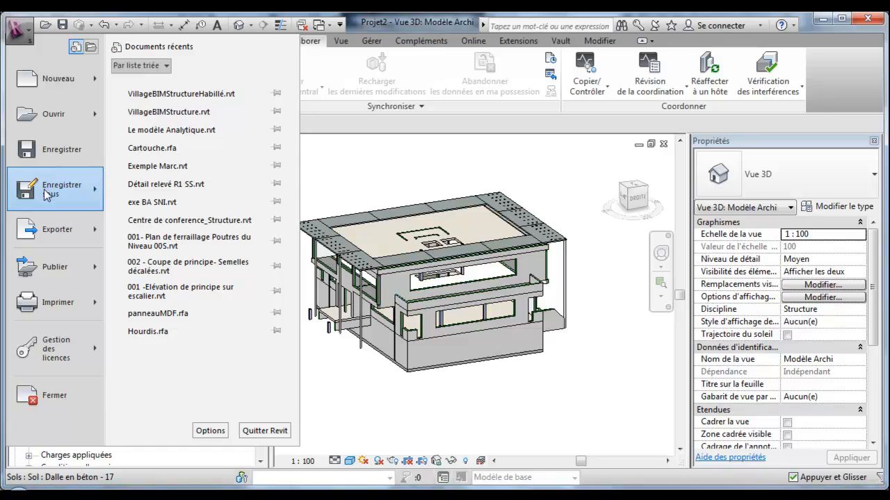
pyautogui.moveTo(48, 193)
pyautogui.click(233, 128)
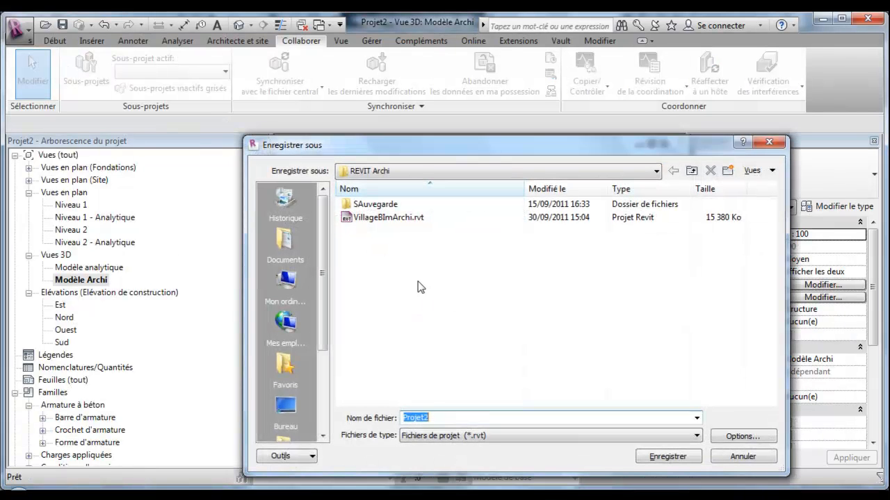
pyautogui.click(379, 218)
pyautogui.click(460, 417)
pyautogui.doubleClick(456, 419)
pyautogui.click(456, 419)
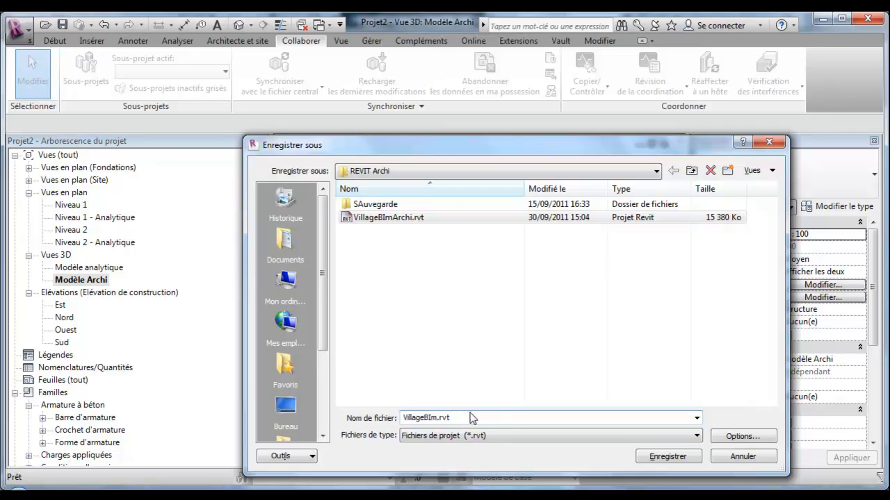
pyautogui.click(667, 456)
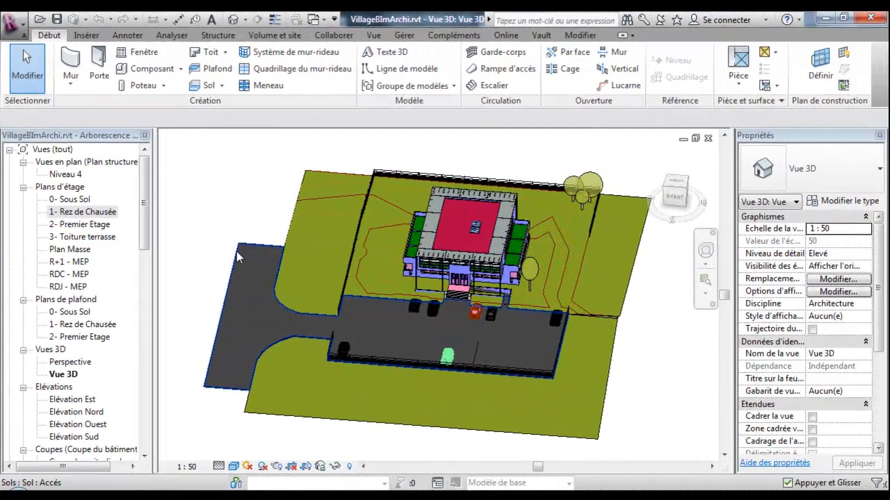
# Move grid H by 0.8 vertically away from the building in the 1- Rez de Chausée plan, and save the architectural model
pyautogui.keyDown('shift'); pyautogui.moveTo(250, 271); pyautogui.dragTo(417, 299, button='middle'); pyautogui.keyUp('shift')
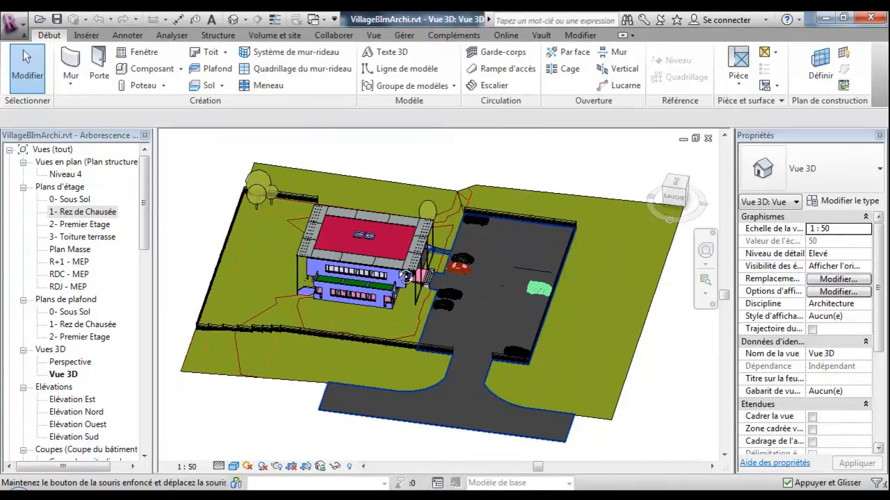
pyautogui.doubleClick(64, 212)
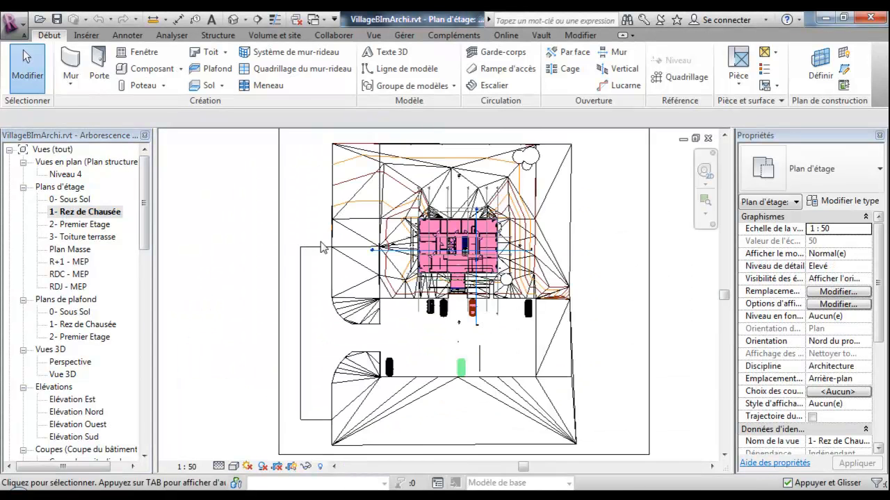
pyautogui.scroll(5, 429, 271)
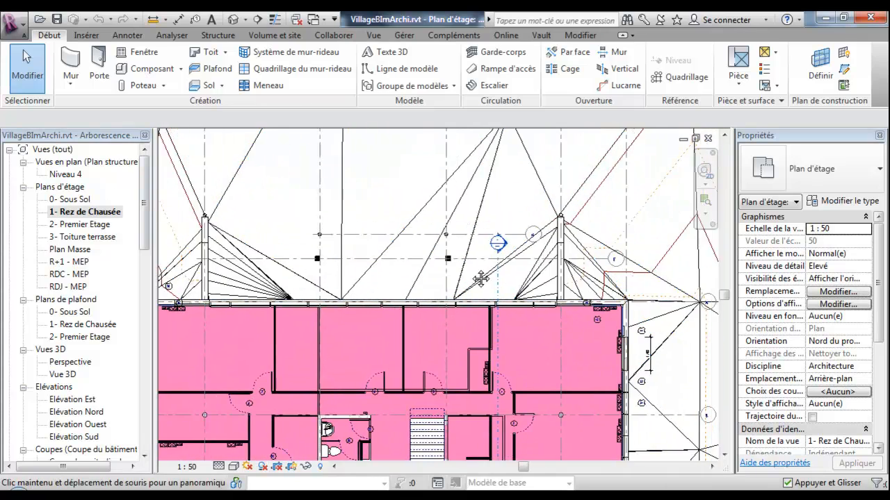
pyautogui.scroll(3, 495, 258)
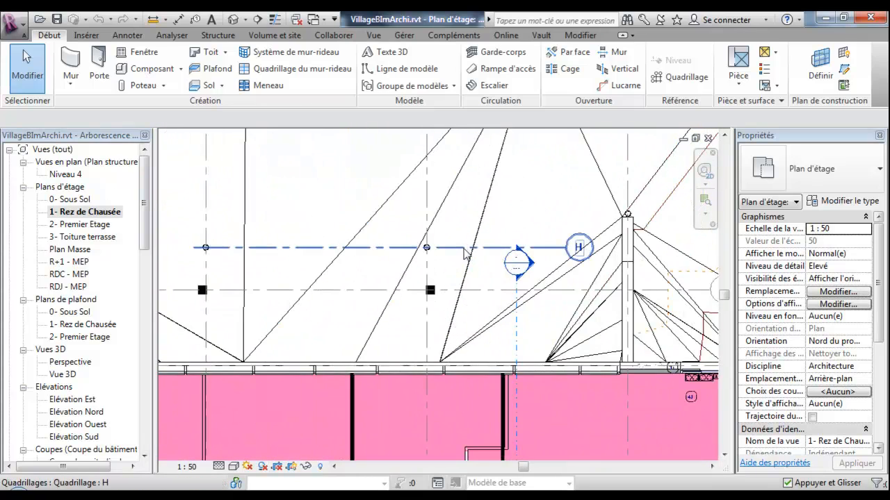
pyautogui.click(465, 250)
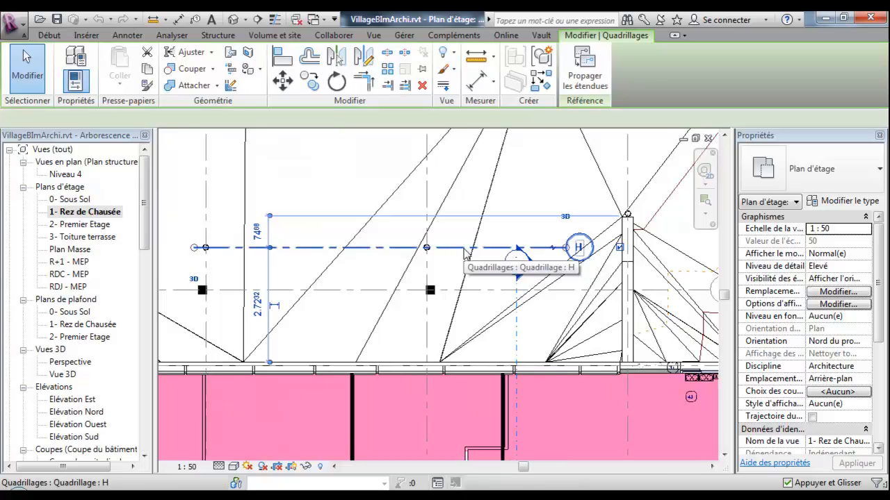
pyautogui.click(283, 81)
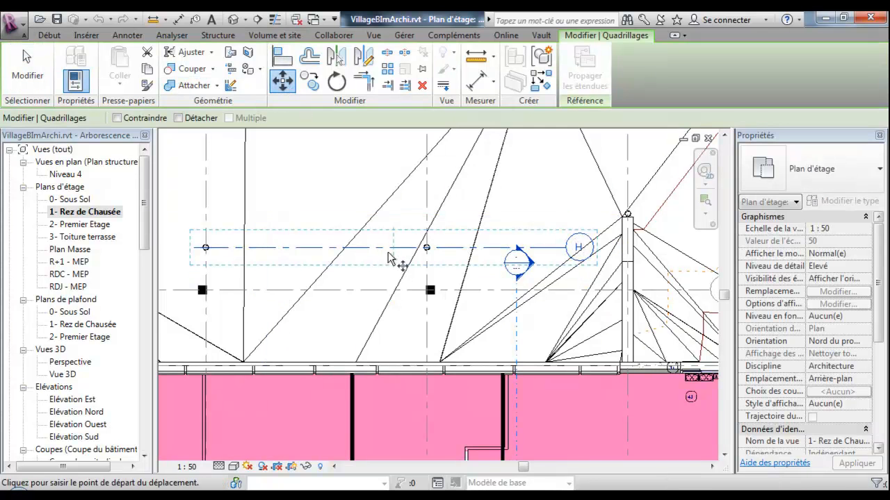
pyautogui.click(378, 247)
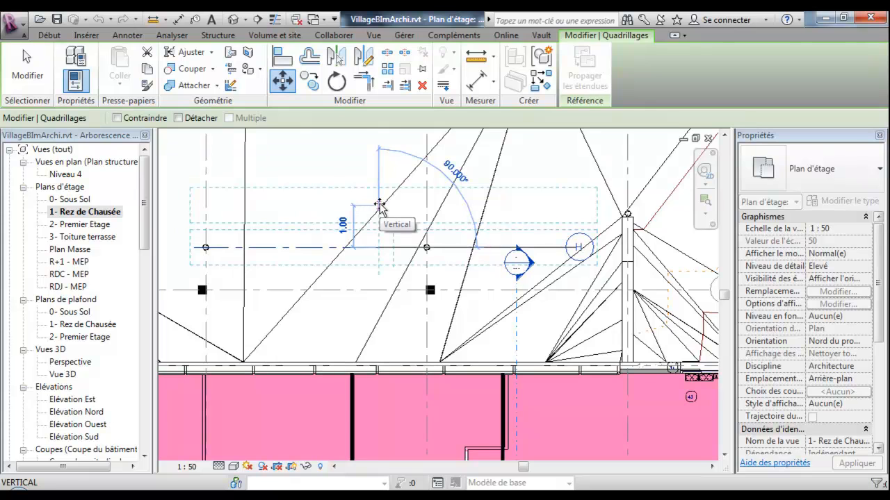
pyautogui.write('0.8')
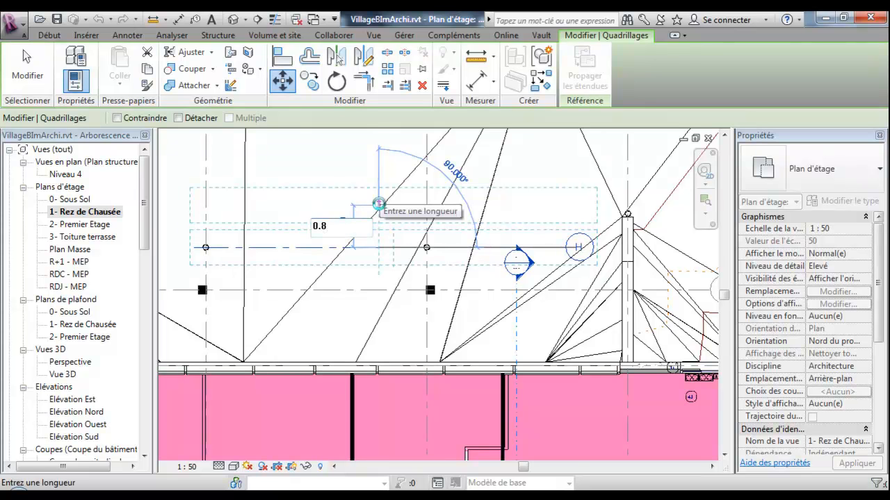
pyautogui.press('Return')
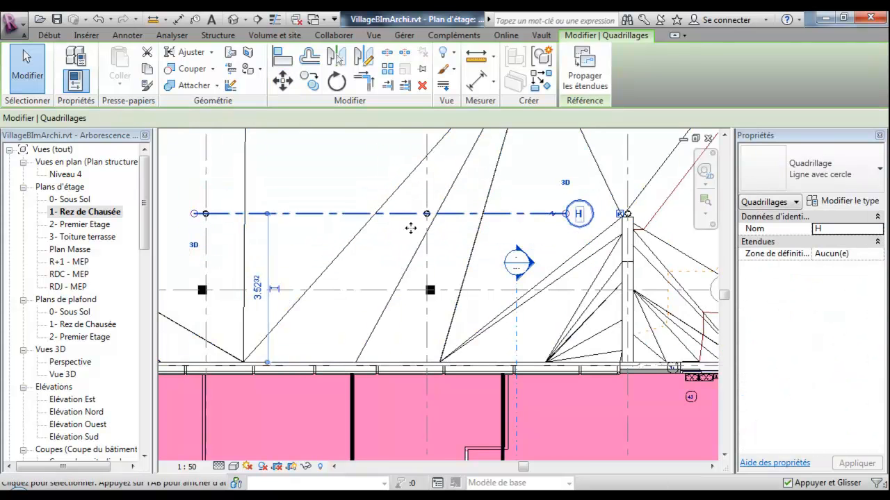
pyautogui.moveTo(428, 236); pyautogui.dragTo(441, 294, button='middle')
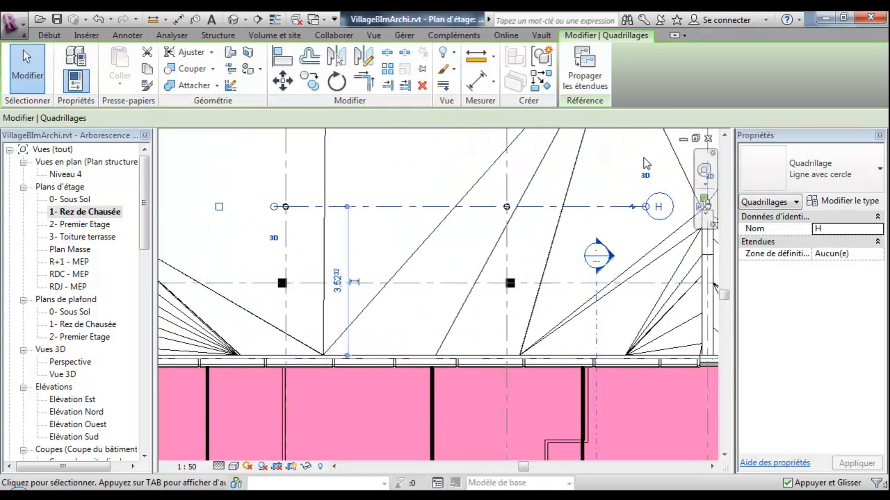
pyautogui.click(58, 21)
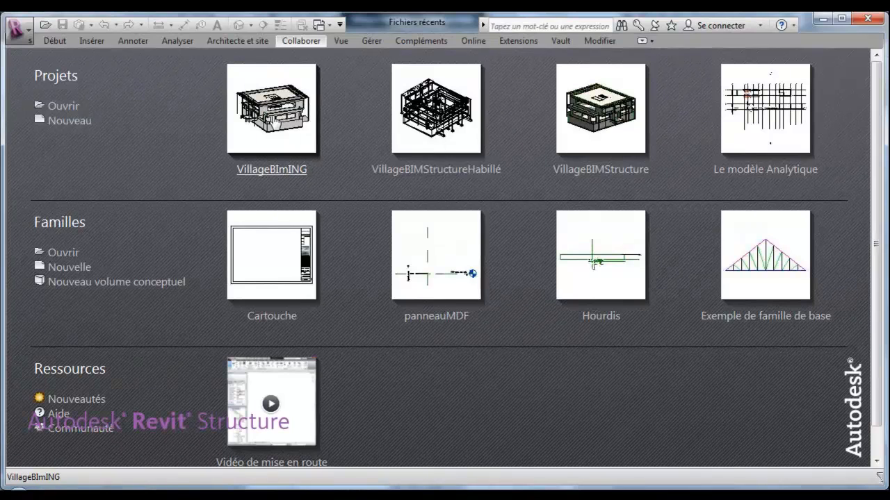
# Switch to Revit Structure and open the recent project VillageBImING, accepting the linked file's coordination review warning
pyautogui.click(244, 139)
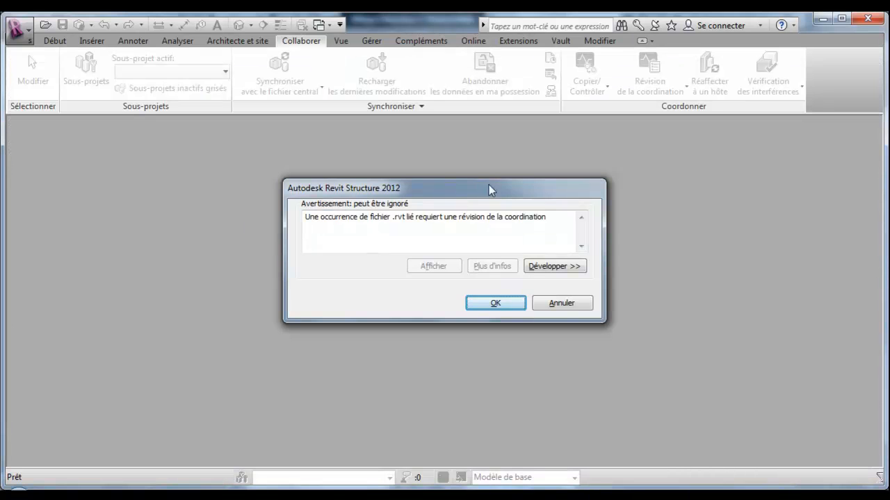
pyautogui.click(496, 305)
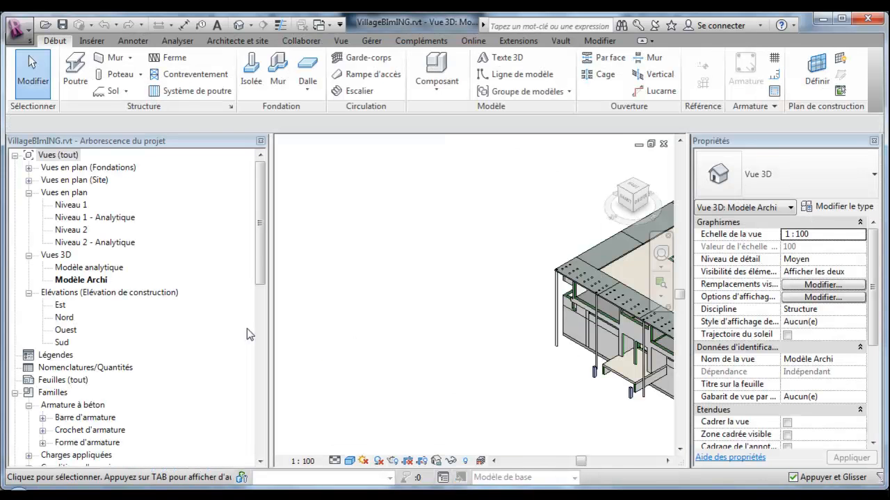
pyautogui.moveTo(453, 286); pyautogui.dragTo(255, 270, button='middle')
pyautogui.scroll(-1, 256, 270)
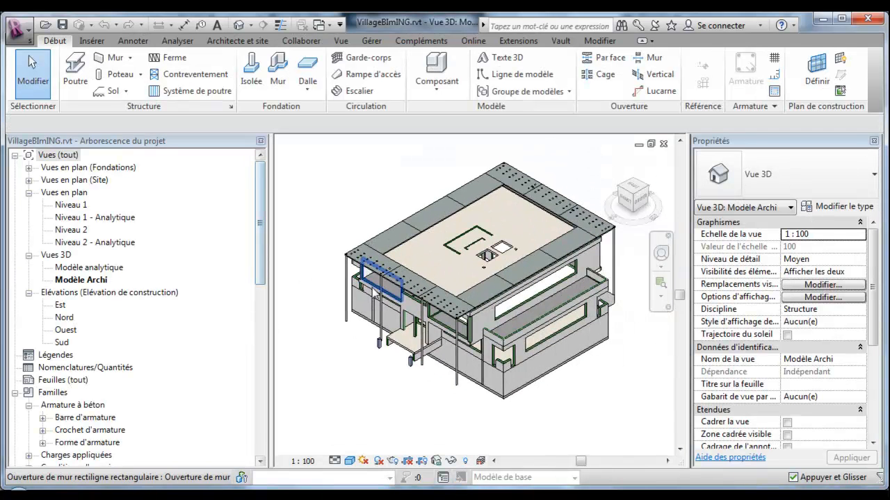
pyautogui.moveTo(375, 299); pyautogui.dragTo(360, 306, button='middle')
pyautogui.scroll(-1, 355, 303)
# Turn on the visibility of the VillageBImArchi.rvt link in the Modèle Archi 3D view
pyautogui.press('v')
pyautogui.press('v')
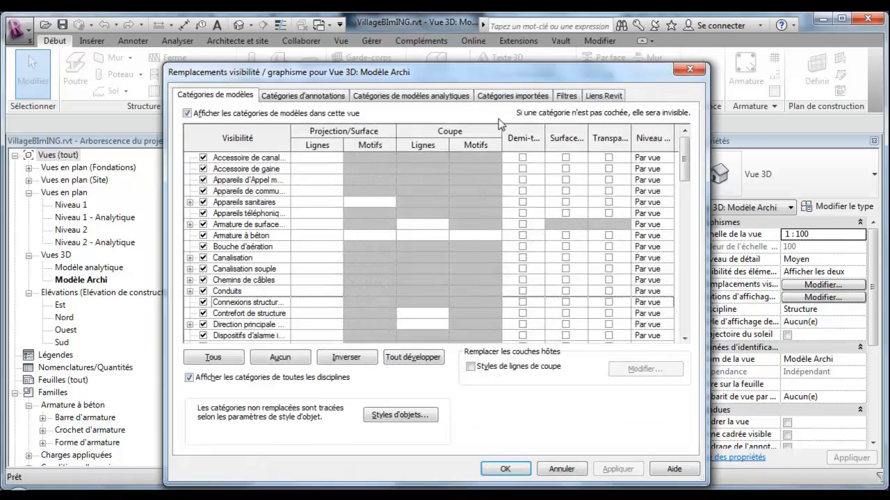
pyautogui.click(602, 95)
pyautogui.click(201, 157)
pyautogui.click(505, 469)
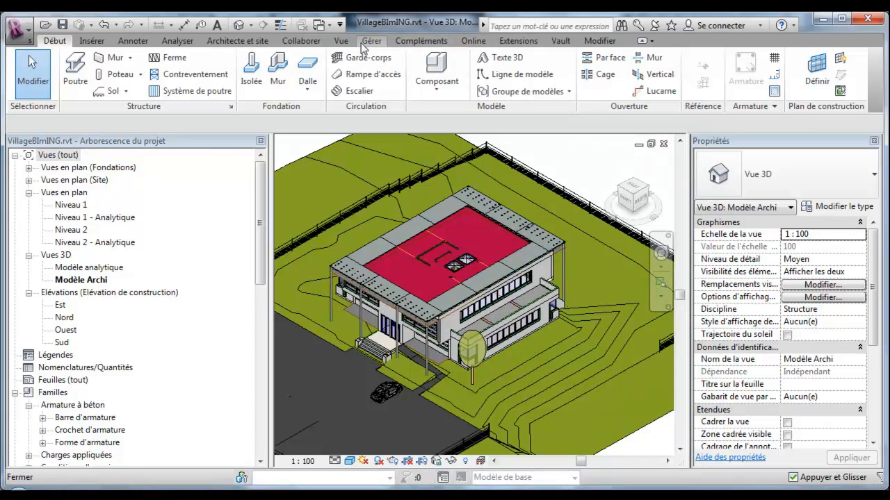
# Start a coordination review (Révision de la coordination) on the linked VillageBImArchi.rvt model
pyautogui.click(313, 43)
pyautogui.click(650, 73)
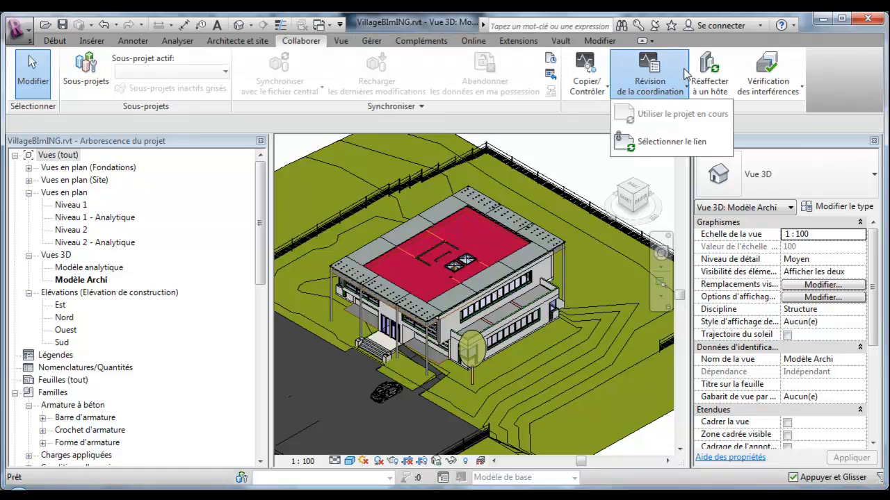
pyautogui.click(650, 139)
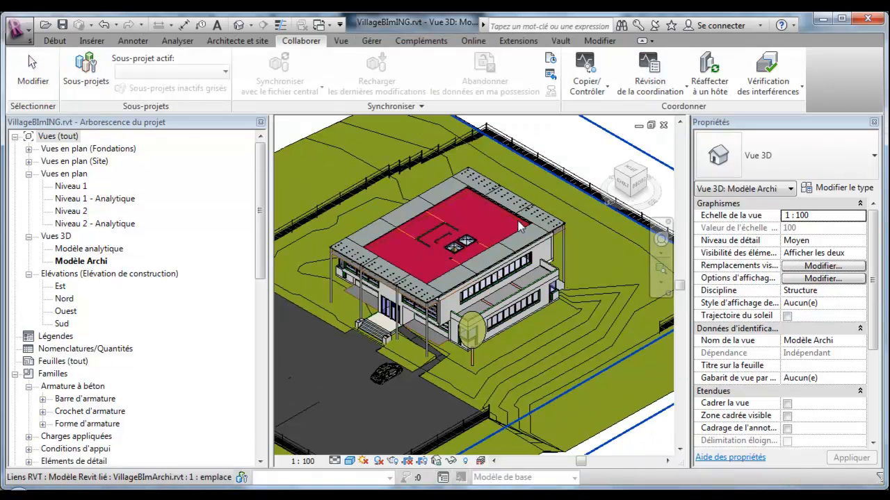
pyautogui.click(520, 224)
pyautogui.moveTo(105, 154); pyautogui.dragTo(164, 104)
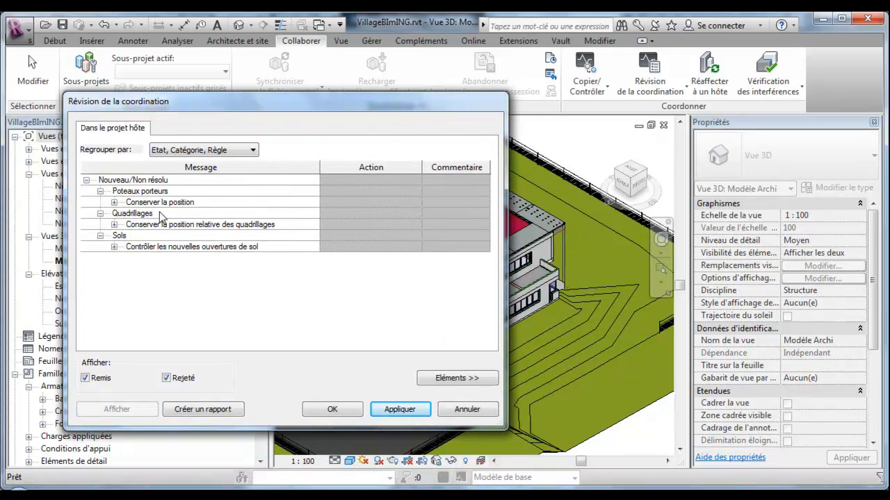
# Expand the moved-grid message under Quadrillages, choose Reporter as its action, and add the comment "je reporte la modif"
pyautogui.click(114, 224)
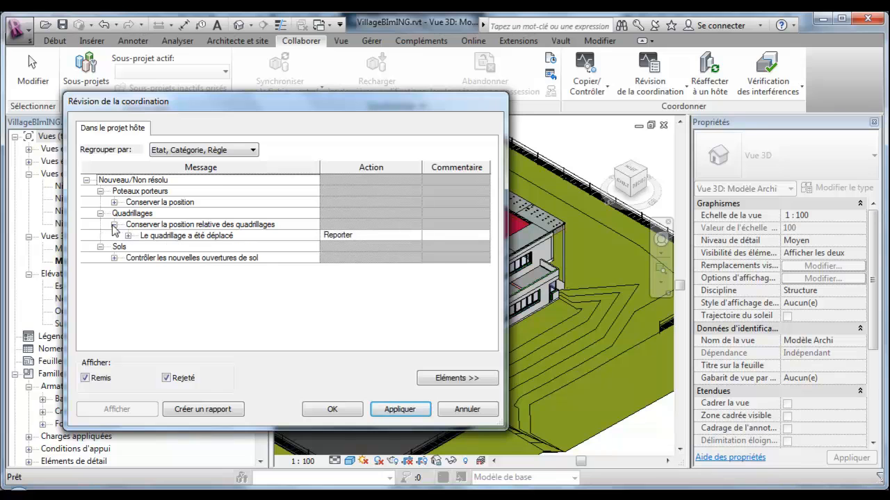
pyautogui.click(127, 235)
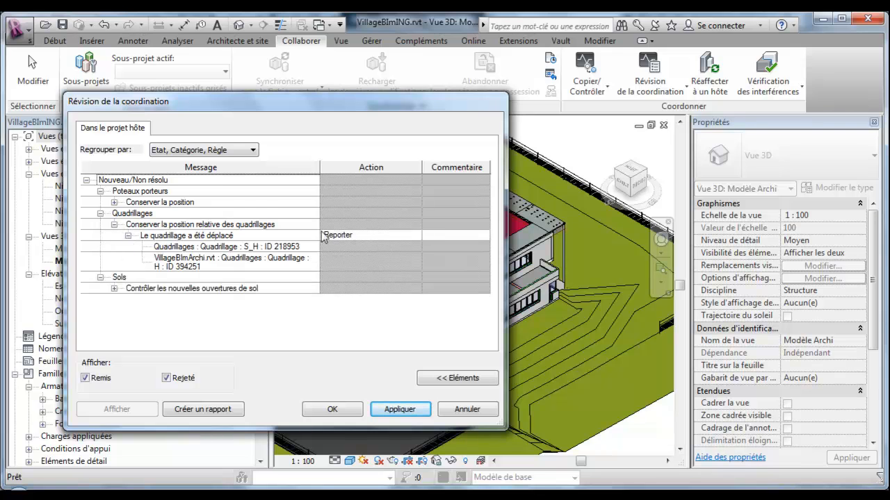
pyautogui.click(418, 236)
pyautogui.click(415, 236)
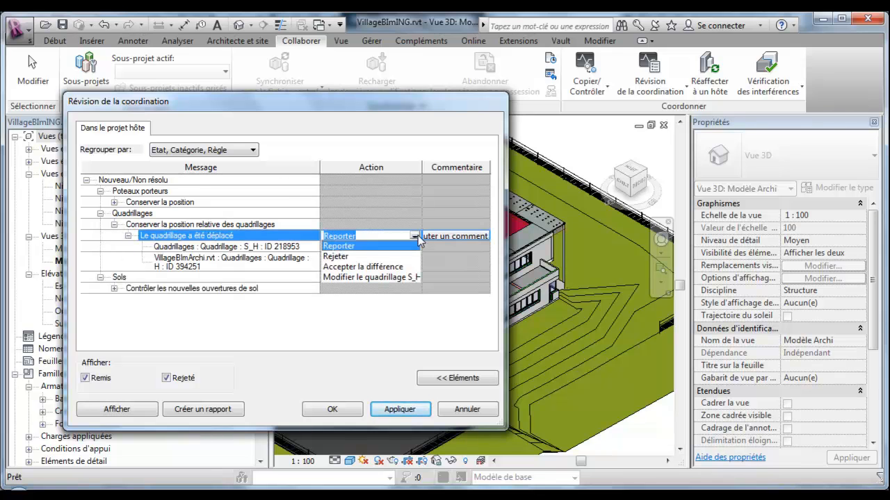
pyautogui.click(348, 247)
pyautogui.click(459, 237)
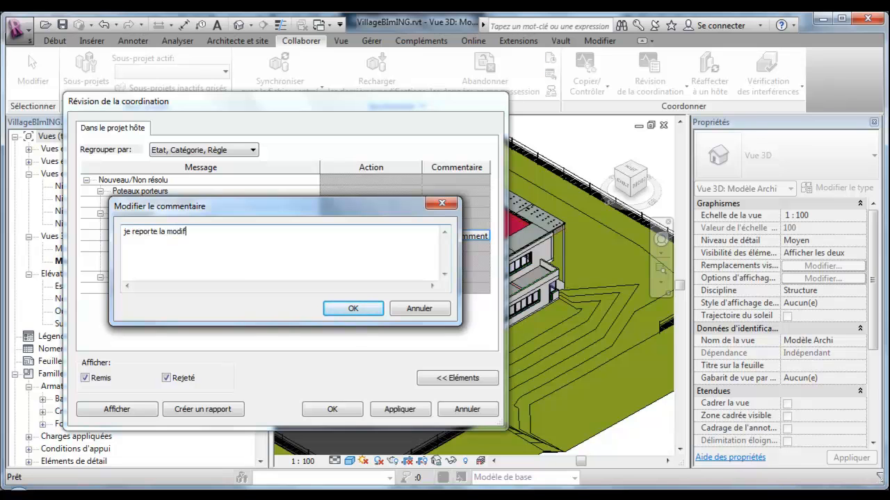
pyautogui.press('Return')
# Set the moved-grid action to Modifier le quadrillage S_H, inspect the affected grids in plan, and apply the coordination review
pyautogui.click(414, 237)
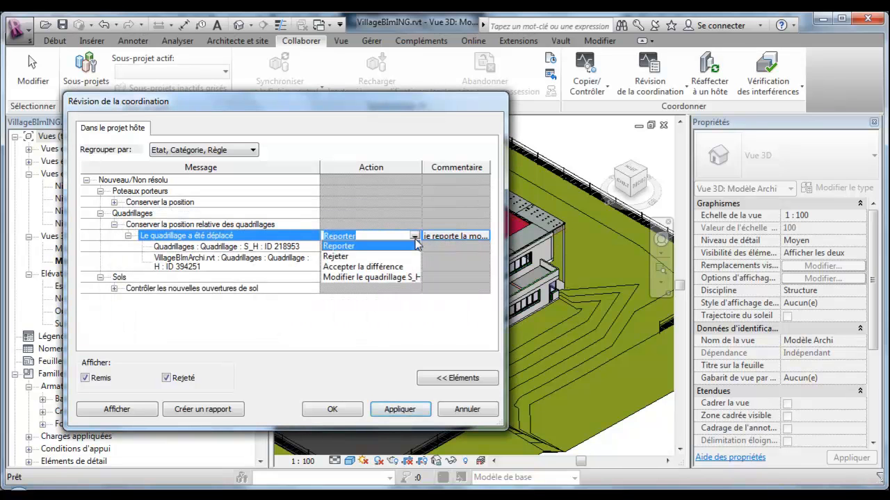
pyautogui.click(342, 278)
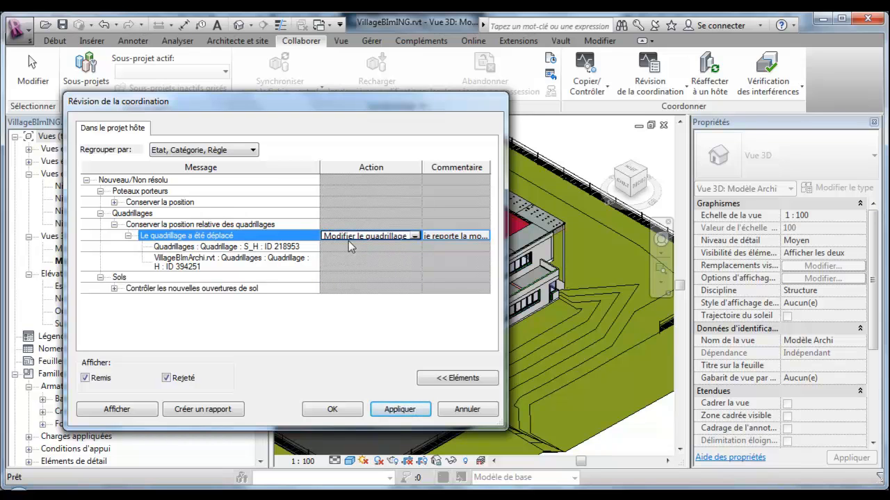
pyautogui.click(128, 410)
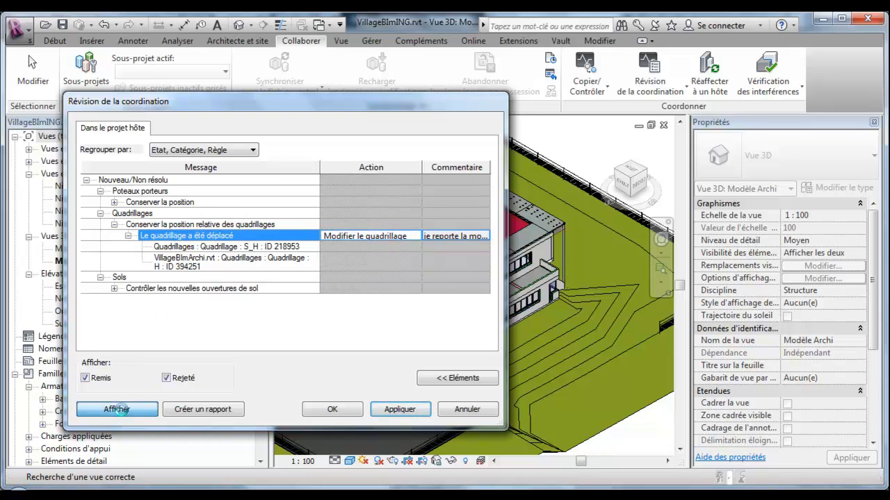
pyautogui.click(124, 412)
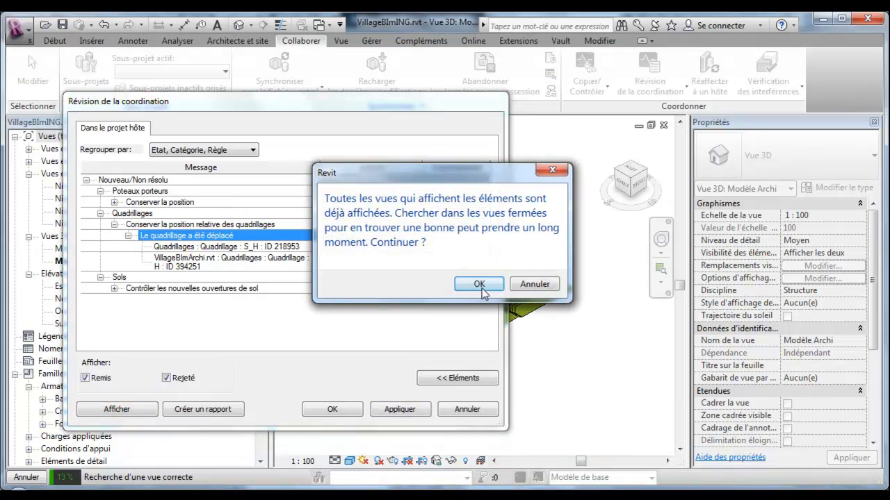
pyautogui.click(479, 284)
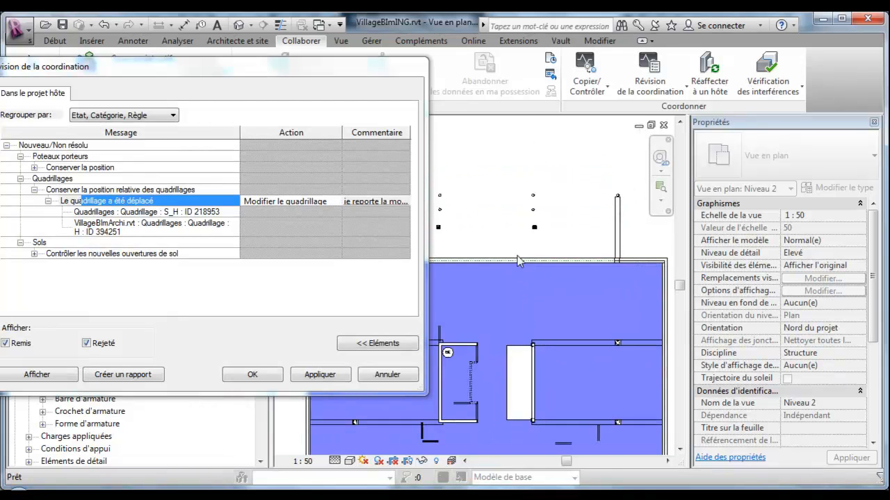
pyautogui.scroll(3, 554, 197)
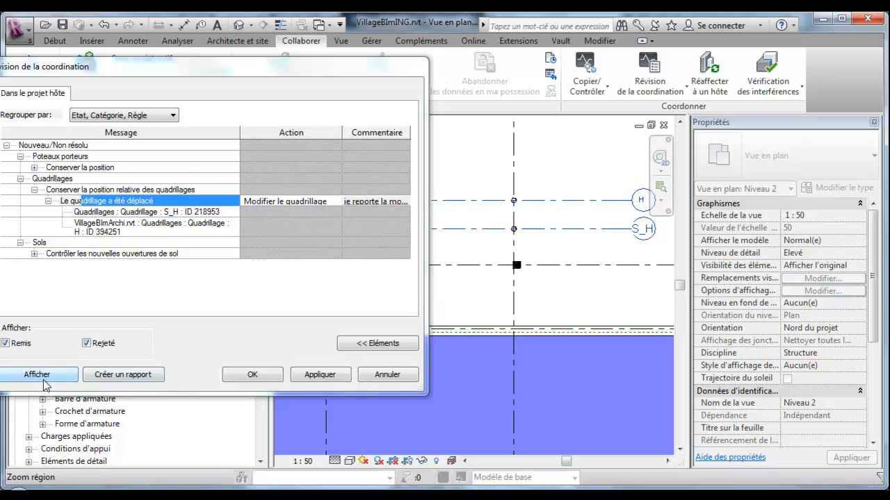
pyautogui.click(321, 375)
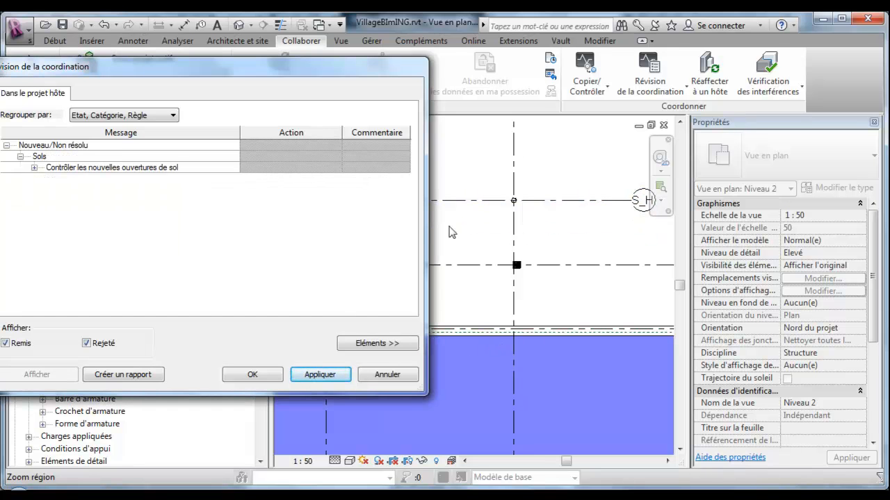
pyautogui.click(248, 376)
# Return to the Modèle Archi 3D view and hide the VillageBImArchi.rvt link so only the structural elements are displayed
pyautogui.doubleClick(80, 279)
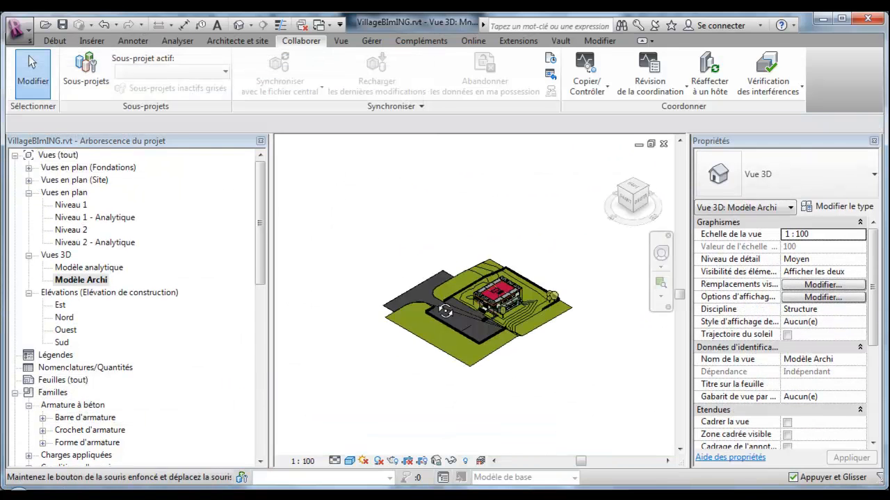
pyautogui.keyDown('shift'); pyautogui.moveTo(487, 285); pyautogui.dragTo(203, 247, button='middle'); pyautogui.keyUp('shift')
pyautogui.press('v')
pyautogui.press('v')
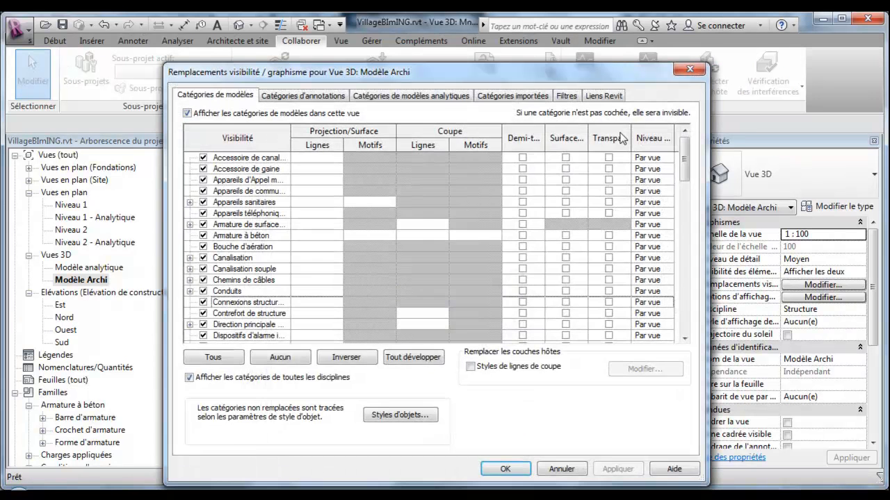
pyautogui.click(599, 95)
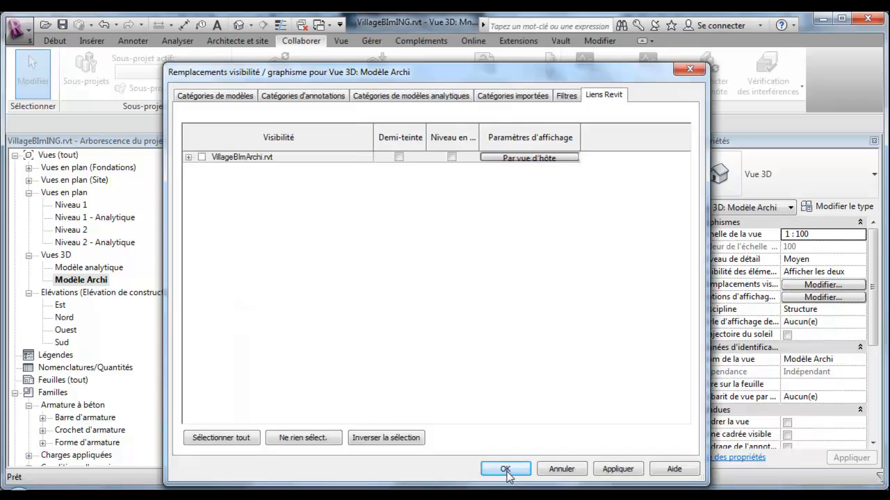
pyautogui.click(505, 469)
pyautogui.scroll(6, 459, 350)
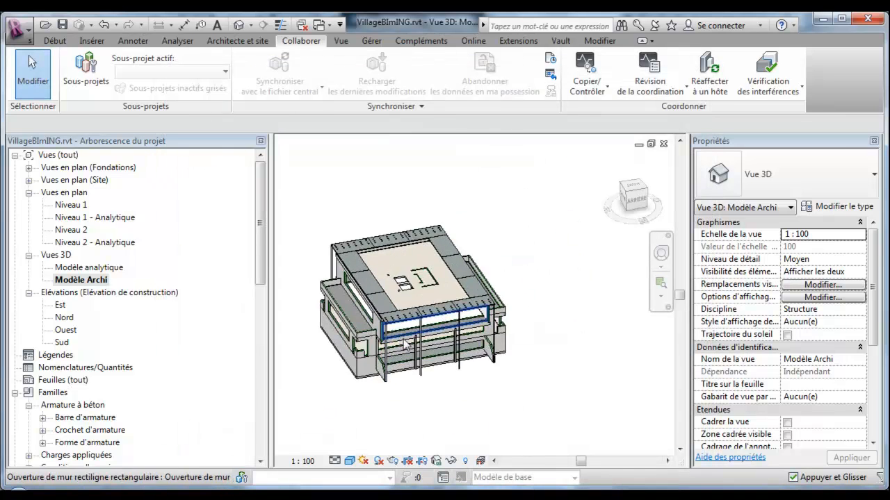